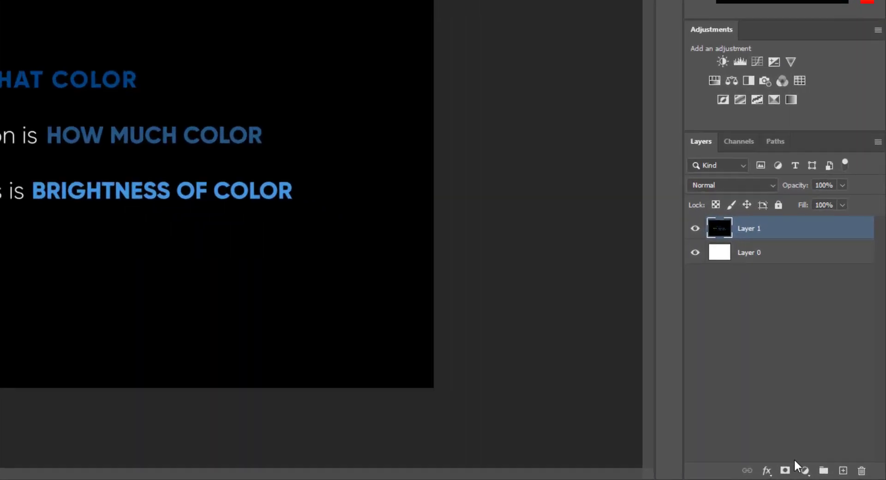
Add a Hue/Saturation adjustment layer above Layer 1
left_click(832, 474)
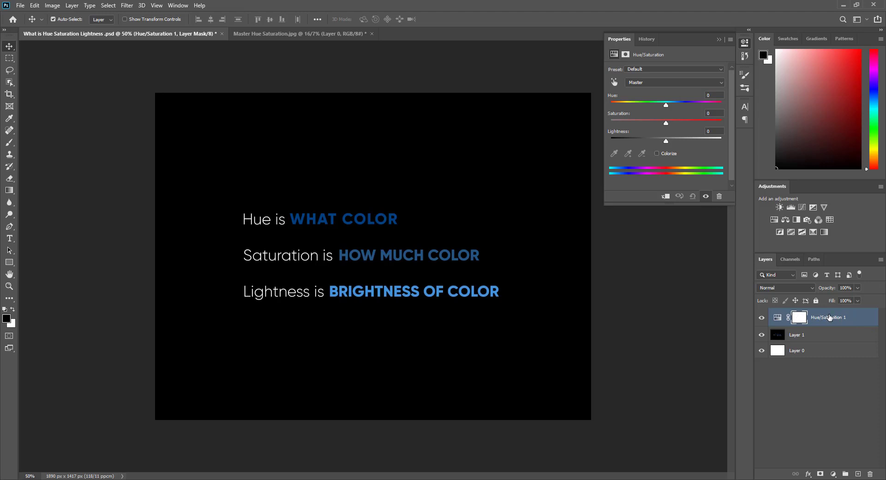
Try a direct Hue/Saturation adjustment on Layer 1 with the hue at +70, and cancel it
left_click(825, 339)
left_click(52, 6)
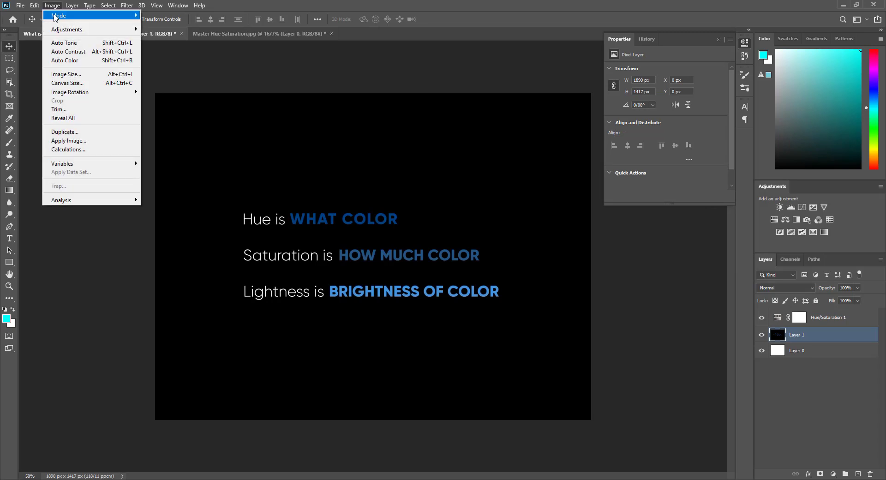
left_click(191, 77)
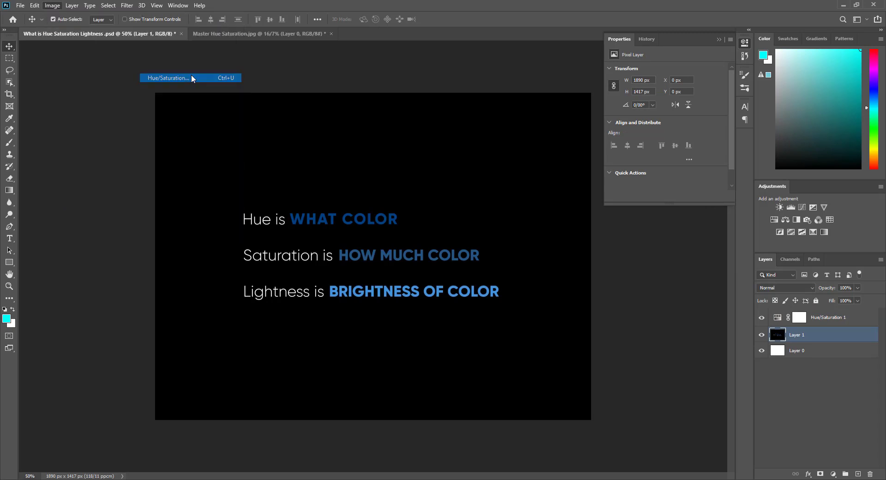
left_click_drag(388, 92, 412, 45)
left_click_drag(440, 116, 464, 116)
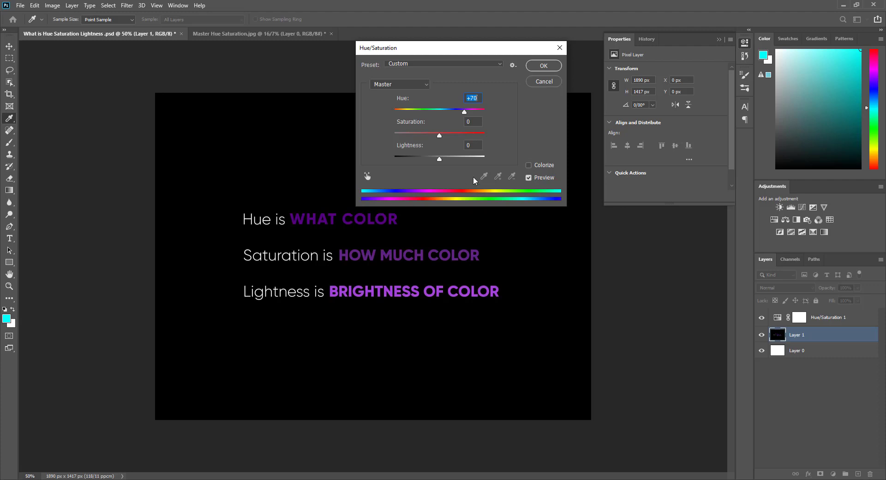
left_click(542, 81)
Select the Hue/Saturation adjustment layer and choose pure red #ff0000 in the foreground color picker
left_click(816, 323)
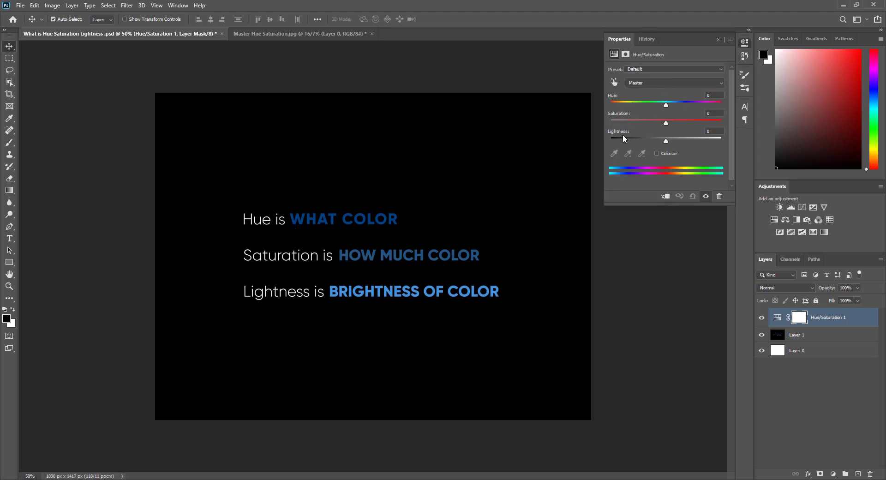
left_click(7, 318)
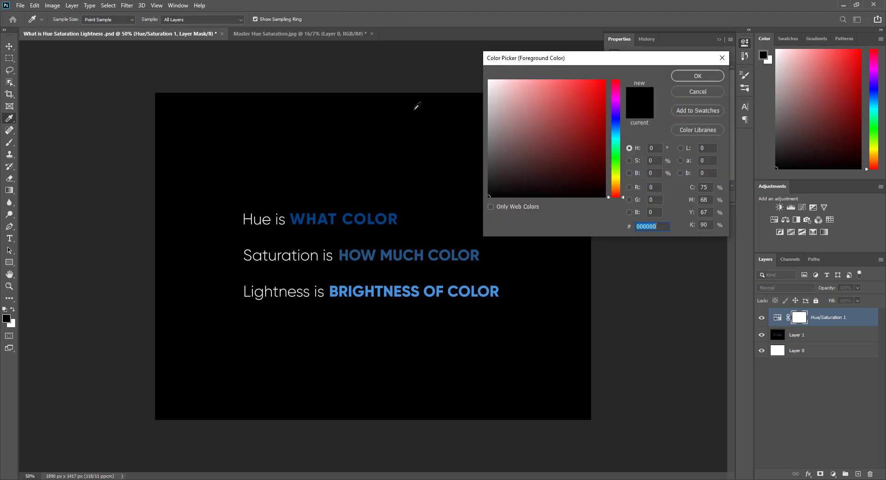
left_click_drag(563, 60, 588, 220)
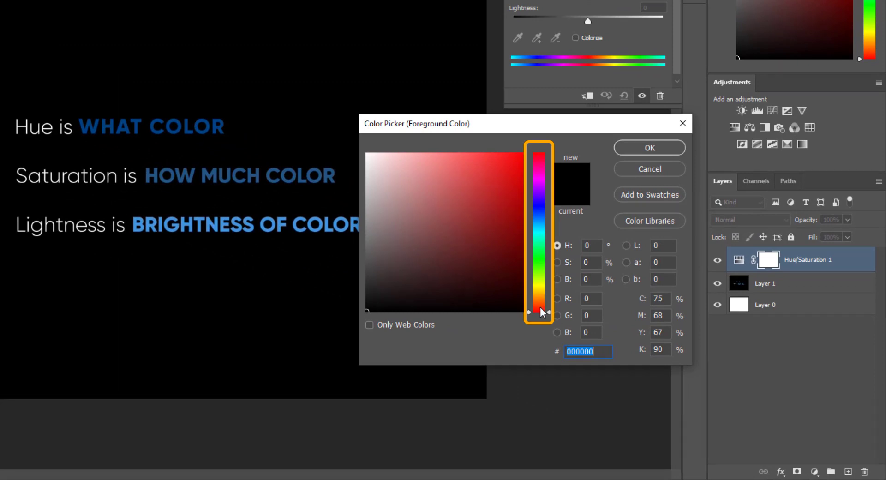
left_click_drag(372, 304, 523, 157)
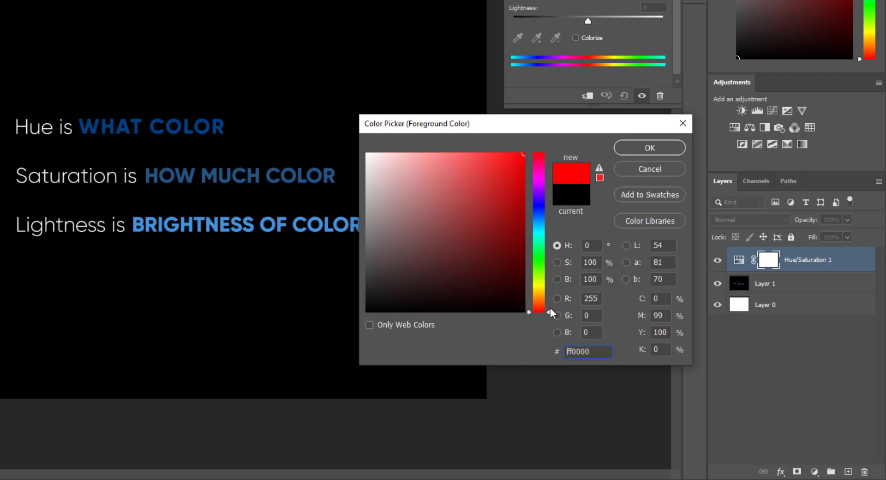
Shift the picker's hue to blue at 227°, green at 95° and blue at 213°
left_click_drag(549, 312, 541, 215)
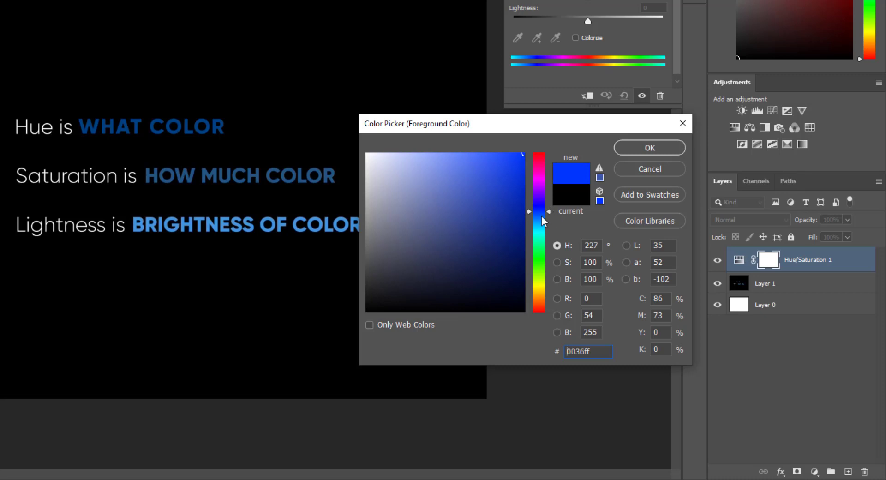
left_click(599, 245)
left_click_drag(599, 246, 576, 249)
left_click_drag(549, 212, 550, 269)
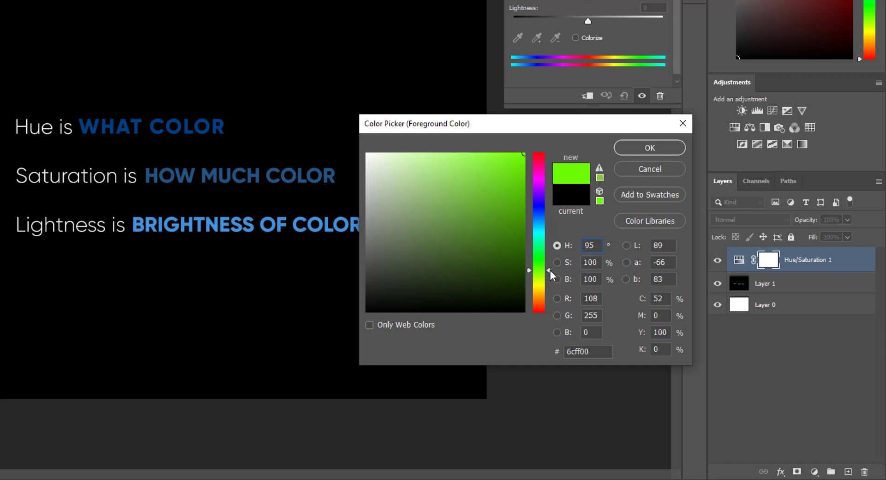
left_click_drag(549, 270, 549, 217)
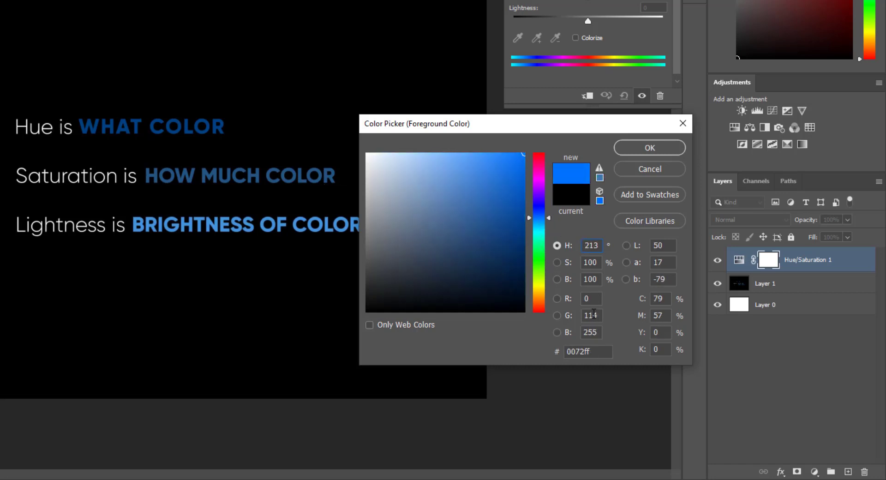
Compare the picker's Saturation and Brightness modes, changing the hue to 247° and finishing in Hue mode
left_click(557, 261)
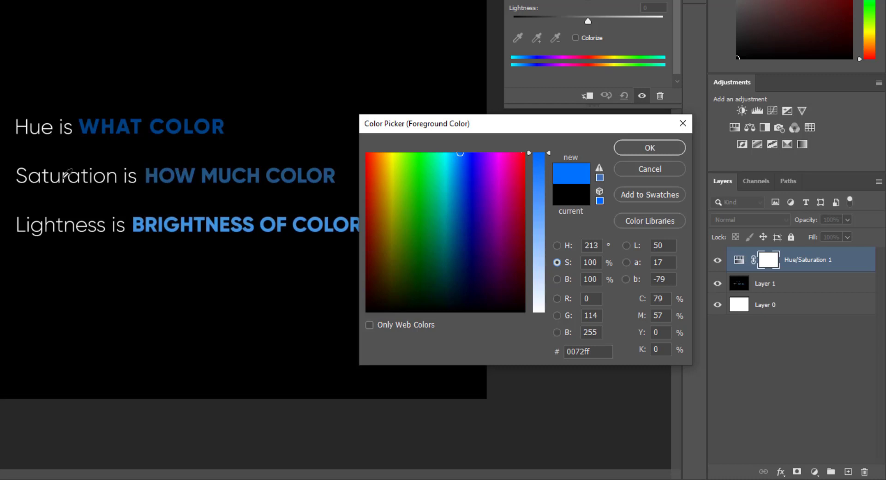
left_click(556, 279)
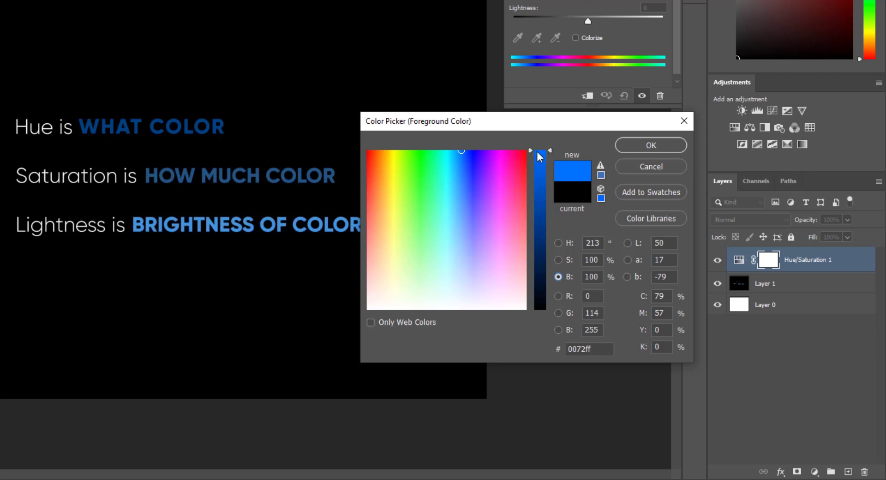
left_click(558, 243)
mouse_move(550, 215)
left_mouse_down()
mouse_move(547, 245)
mouse_move(547, 200)
left_mouse_up()
left_click(560, 260)
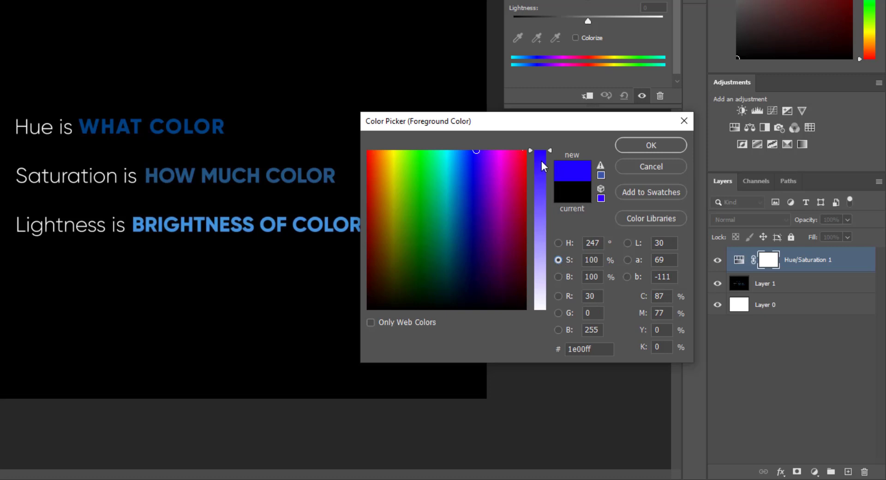
left_click(559, 277)
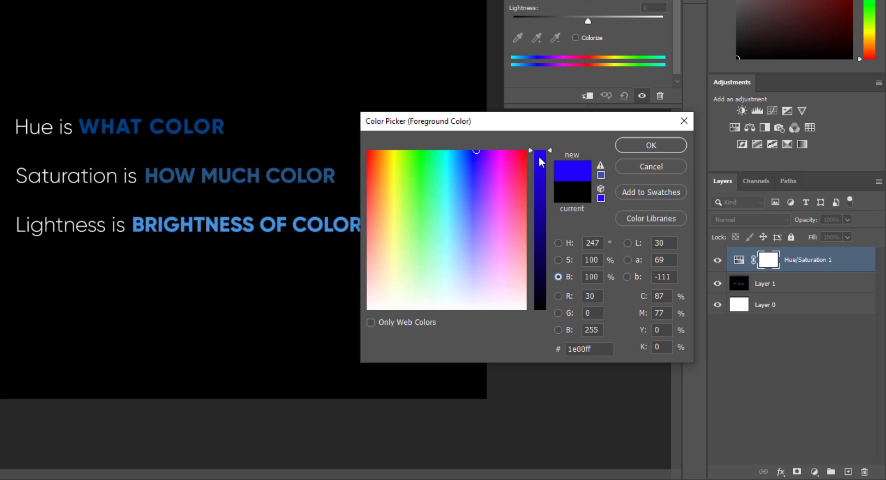
left_click(558, 243)
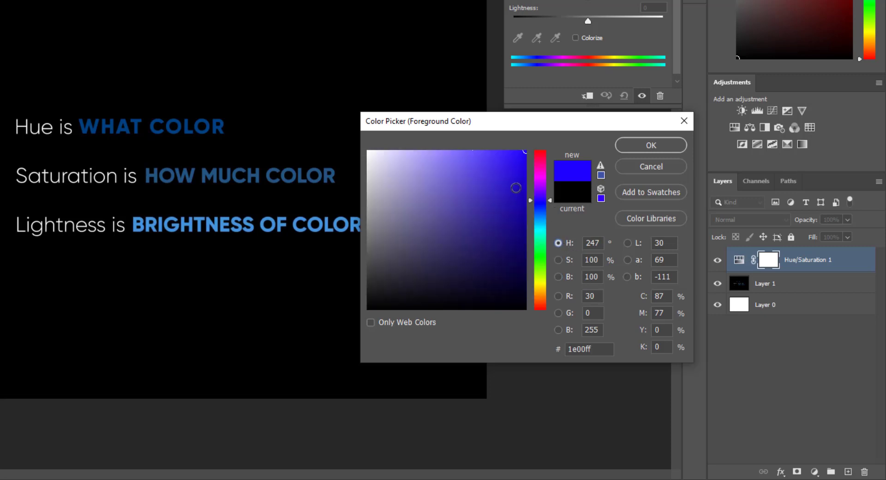
Remove the color's saturation at 92% brightness, and try saturation values of 45% and 100%
left_click_drag(498, 158, 351, 163)
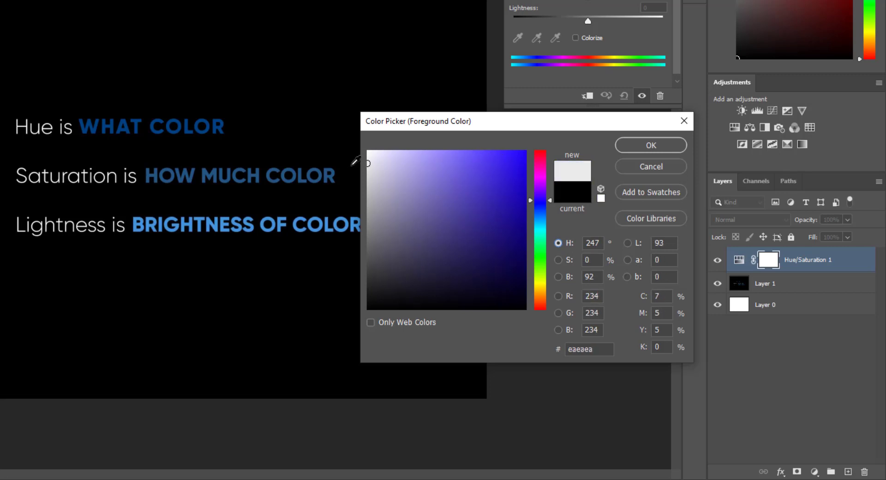
left_click(586, 260)
type("45")
double_click(584, 259)
type("100")
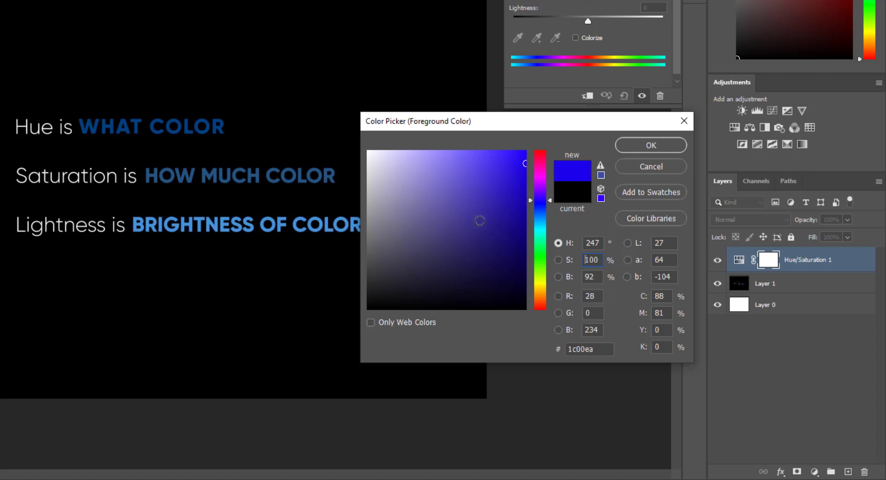
Sample black at 60% saturation, dark blue #0b0821, and dark blue #03001c at full saturation
mouse_move(458, 228)
left_mouse_down()
mouse_move(458, 132)
mouse_move(462, 315)
left_mouse_up()
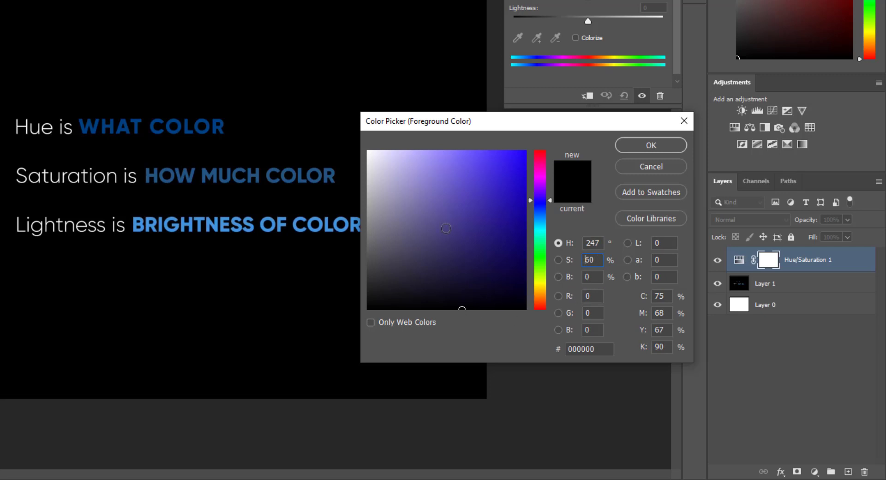
mouse_move(471, 307)
left_mouse_down()
mouse_move(532, 309)
mouse_move(352, 295)
mouse_move(524, 291)
mouse_move(389, 283)
mouse_move(487, 289)
left_mouse_up()
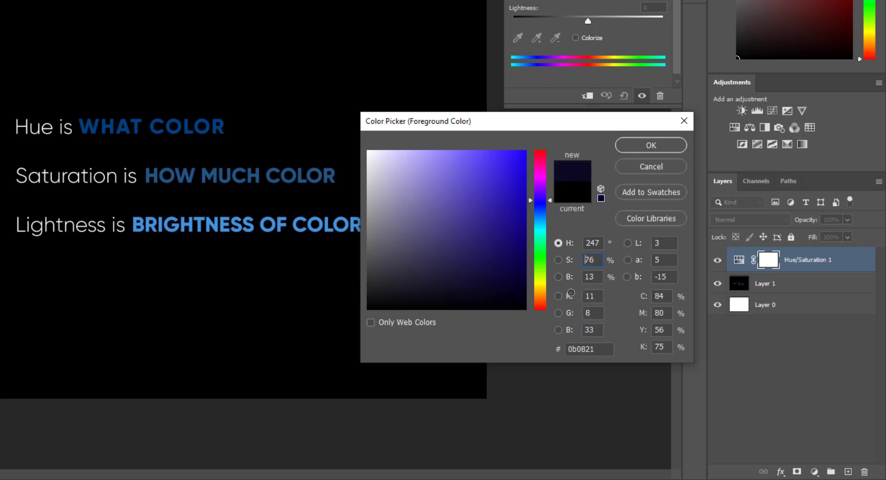
left_click_drag(571, 292, 570, 292)
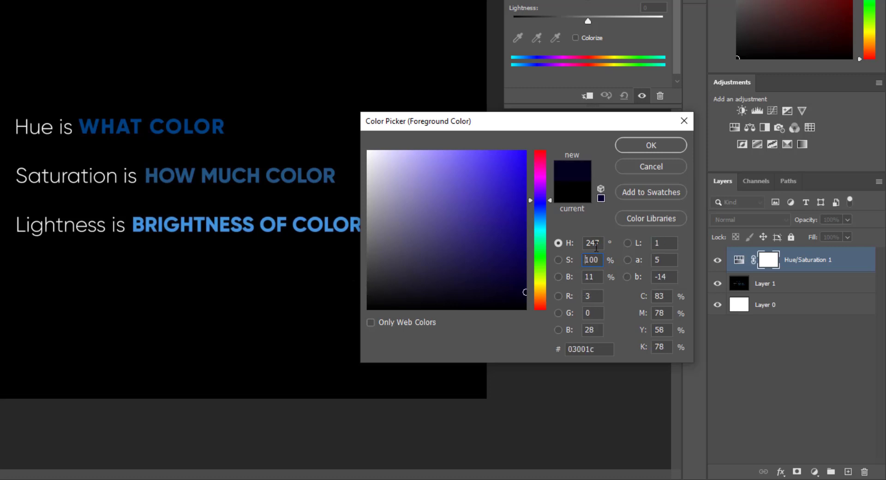
Switch the color picker to Saturation mode and sample red #d70000 and black at hue 134°
left_click(559, 260)
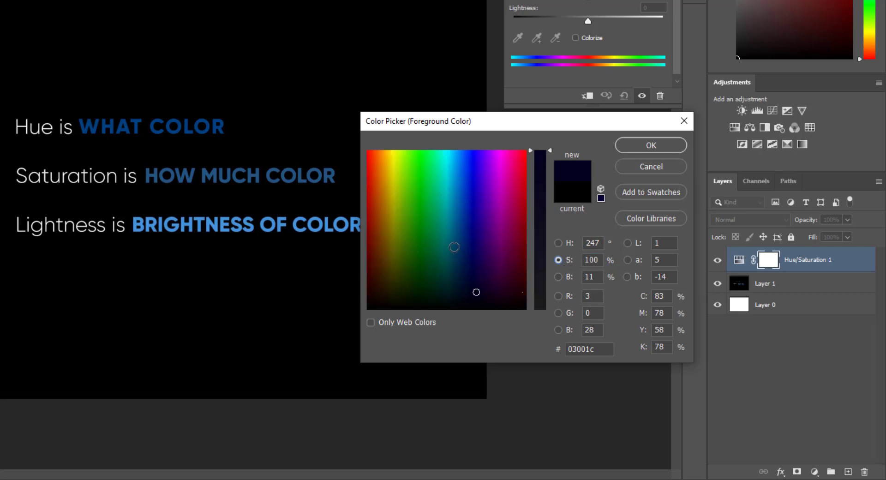
mouse_move(442, 182)
left_mouse_down()
mouse_move(476, 179)
mouse_move(354, 175)
mouse_move(526, 175)
left_mouse_up()
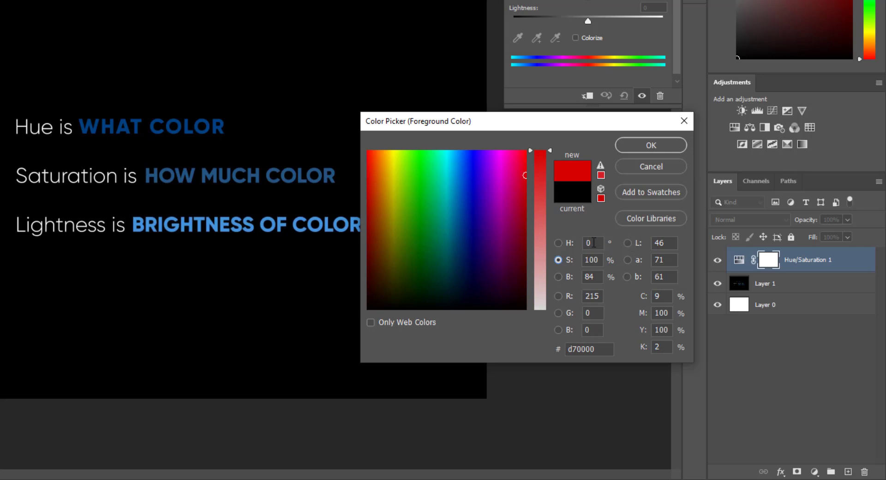
mouse_move(433, 300)
left_mouse_down()
mouse_move(426, 160)
mouse_move(426, 321)
left_mouse_up()
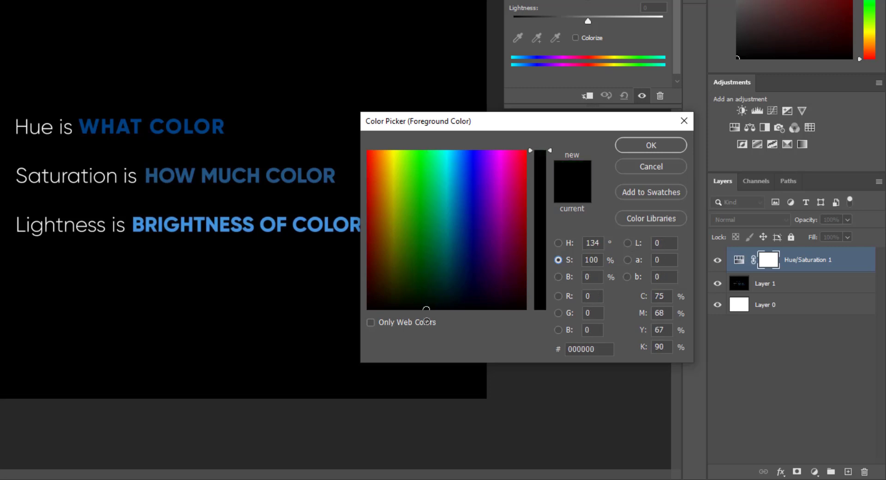
Switch to Brightness mode, raise a 75% saturated red to 100% brightness, and sample red #ff2832 and a fully saturated green
left_click(558, 276)
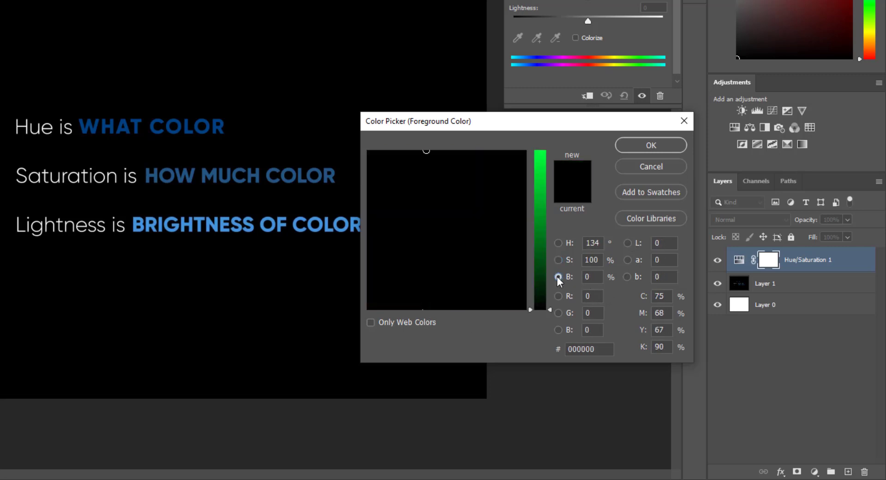
mouse_move(478, 200)
left_mouse_down()
mouse_move(343, 190)
mouse_move(514, 192)
mouse_move(367, 190)
left_mouse_up()
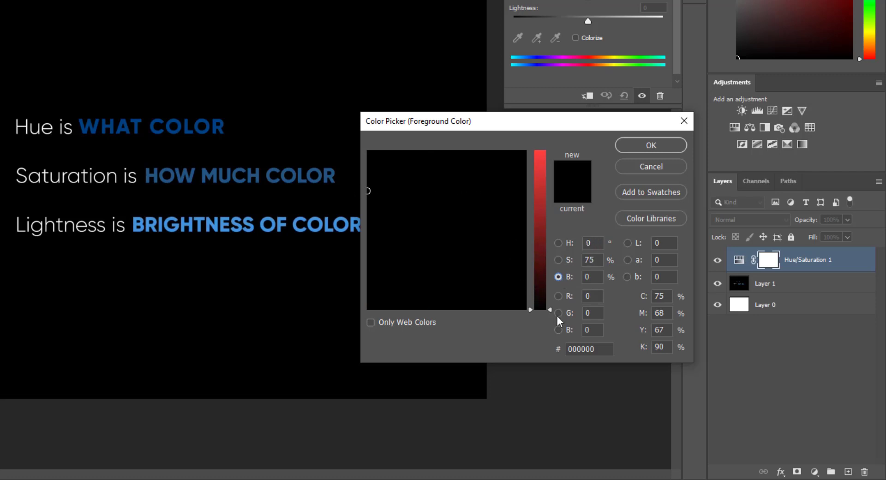
left_click_drag(550, 308, 547, 143)
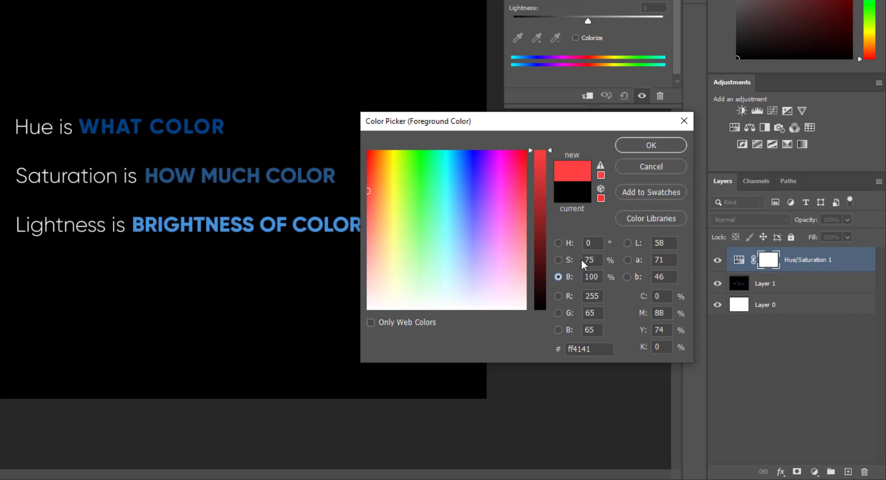
mouse_move(478, 179)
left_mouse_down()
mouse_move(332, 174)
mouse_move(524, 175)
left_mouse_up()
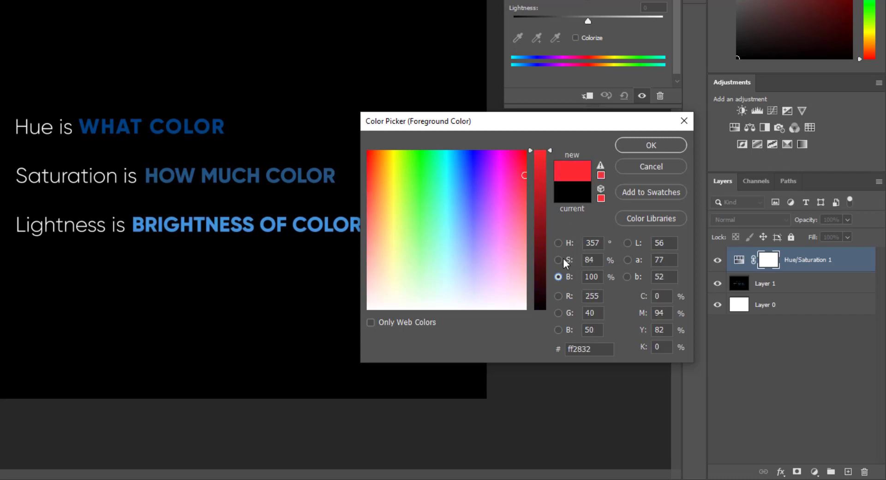
mouse_move(459, 211)
left_mouse_down()
mouse_move(421, 201)
mouse_move(526, 201)
mouse_move(421, 120)
mouse_move(423, 293)
mouse_move(424, 138)
left_mouse_up()
left_click_drag(430, 291, 424, 151)
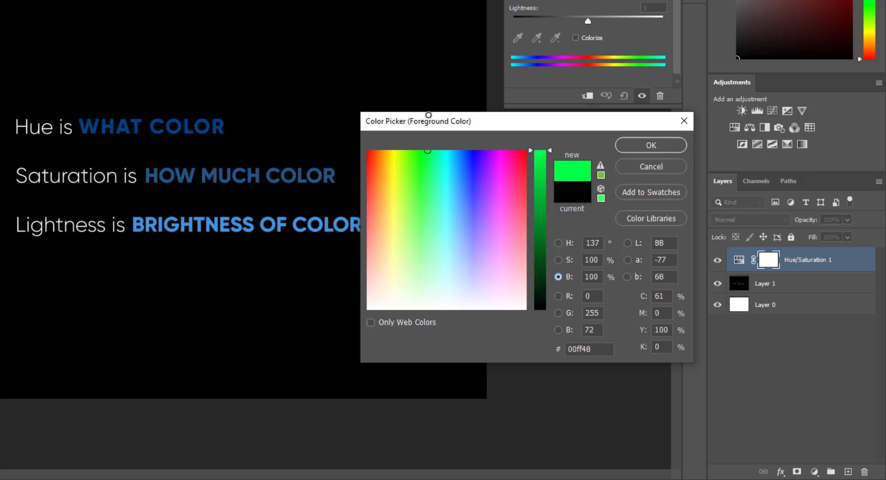
Return to Hue mode, set the hue to 209°, and accept the muted blue #3b86cd
left_click(557, 243)
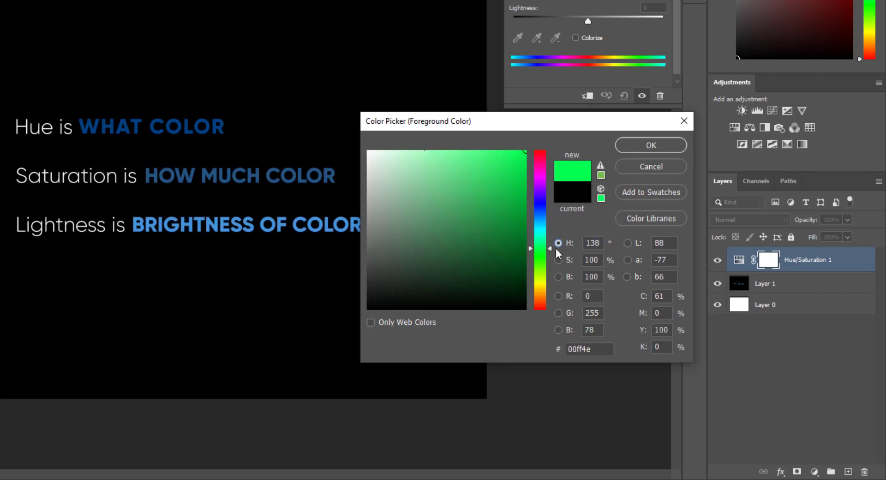
left_click_drag(550, 248, 550, 217)
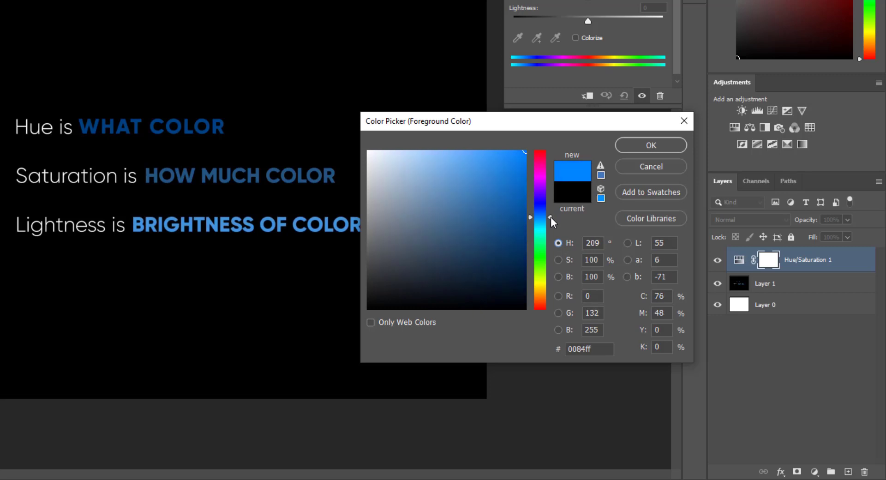
left_click(485, 177)
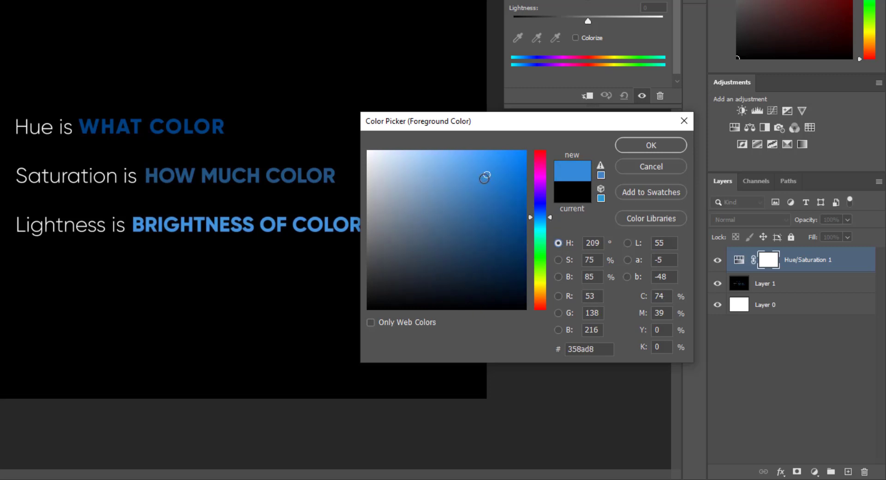
mouse_move(480, 172)
left_mouse_down()
mouse_move(466, 157)
mouse_move(469, 246)
mouse_move(467, 176)
mouse_move(488, 208)
mouse_move(480, 181)
left_mouse_up()
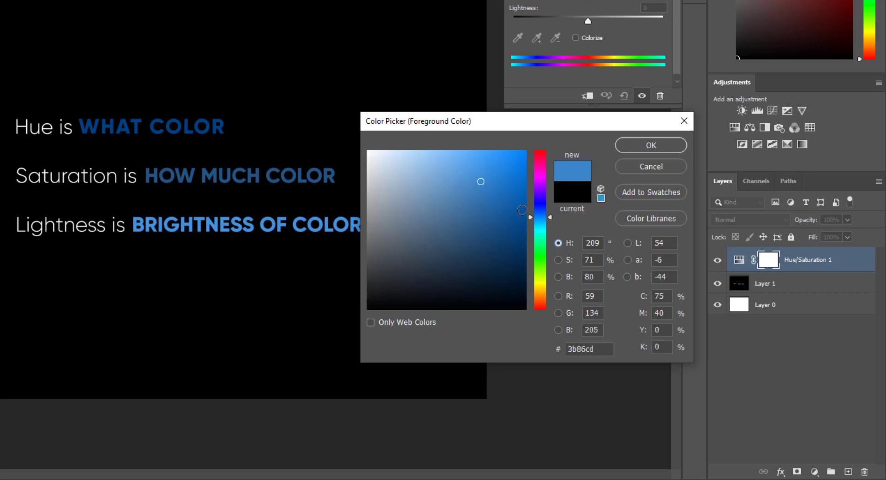
left_click(666, 147)
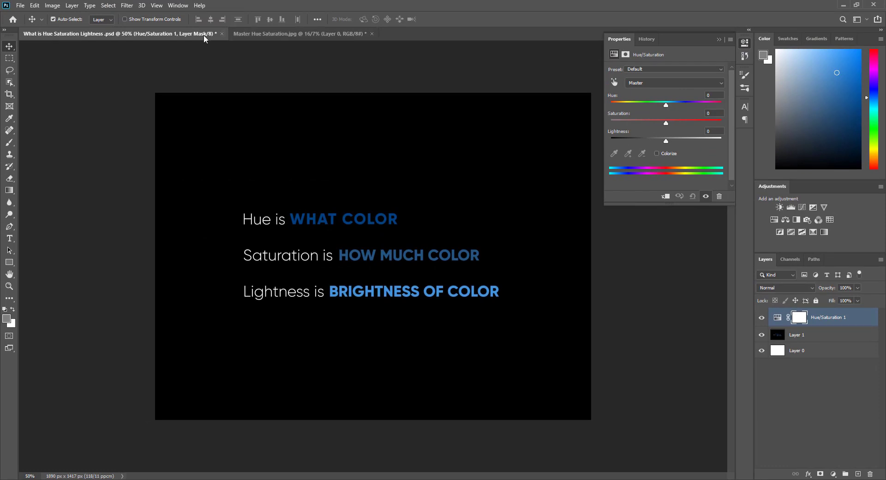
Switch to the Master Hue Saturation.jpg document
left_click(254, 32)
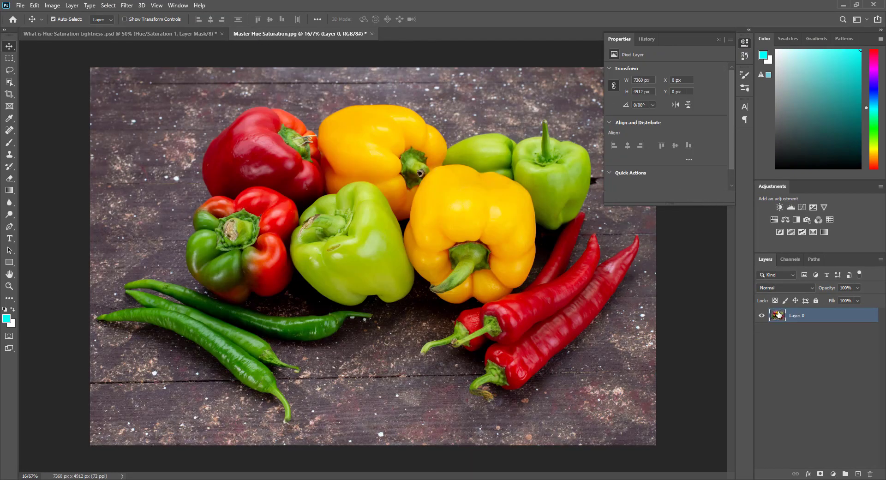
Add a Hue/Saturation adjustment layer above the peppers photo and try master saturations of +89 and, after a reset, +8
left_click(833, 474)
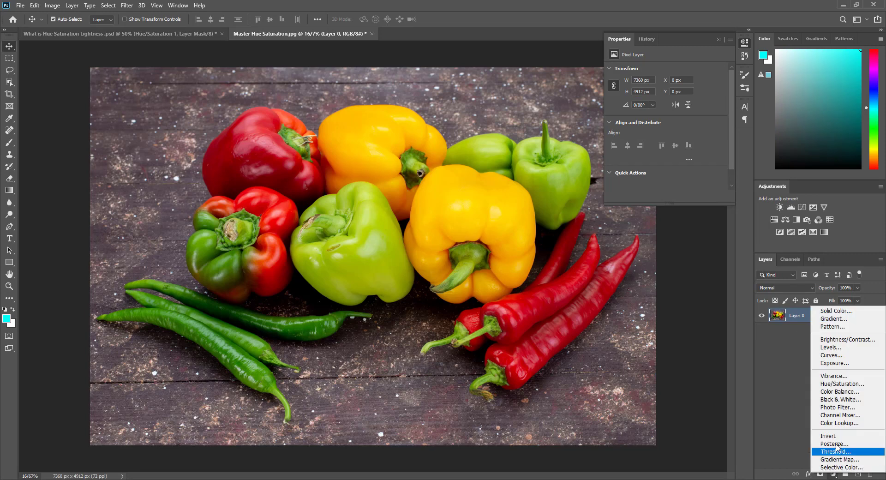
left_click(844, 383)
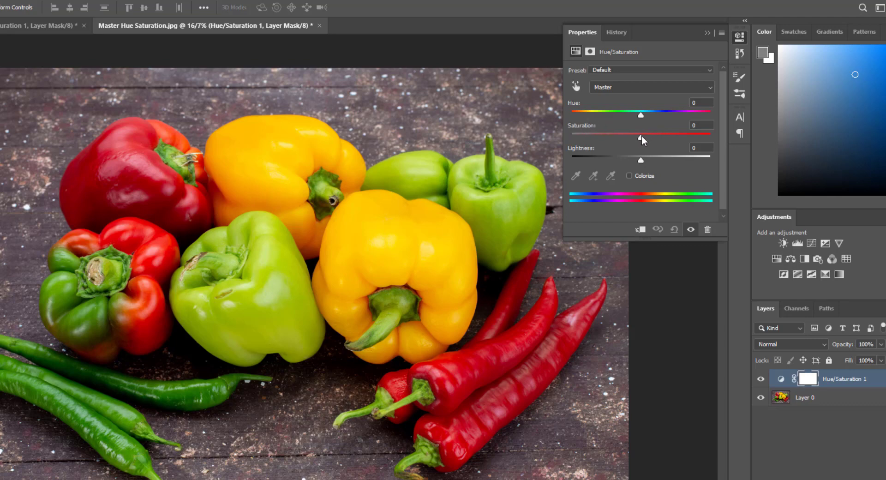
left_click_drag(641, 136, 702, 140)
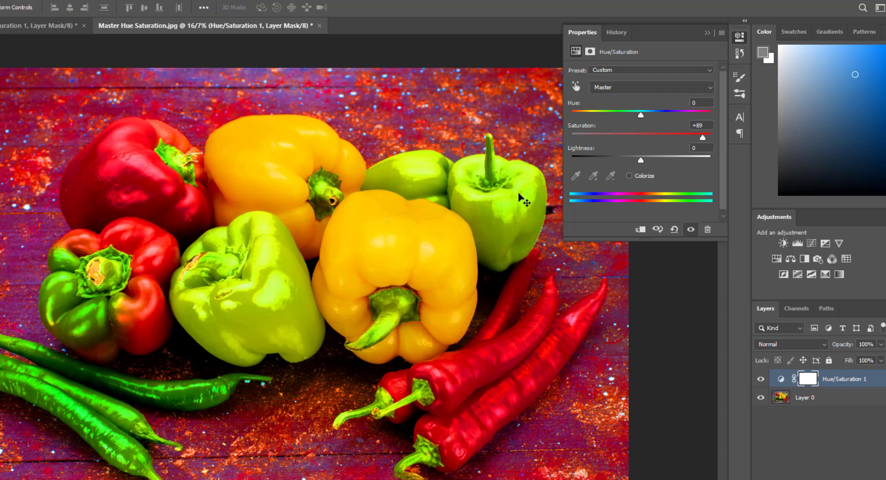
left_click(674, 231)
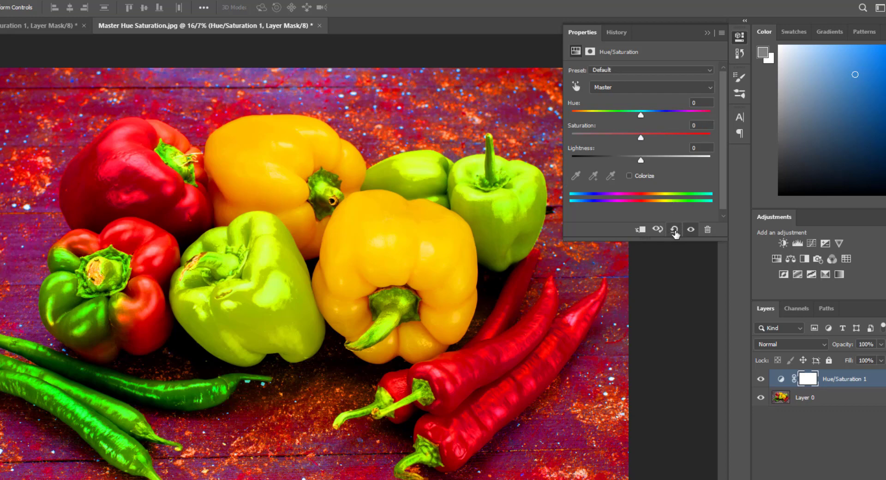
mouse_move(641, 140)
left_mouse_down()
mouse_move(662, 137)
mouse_move(646, 134)
left_mouse_up()
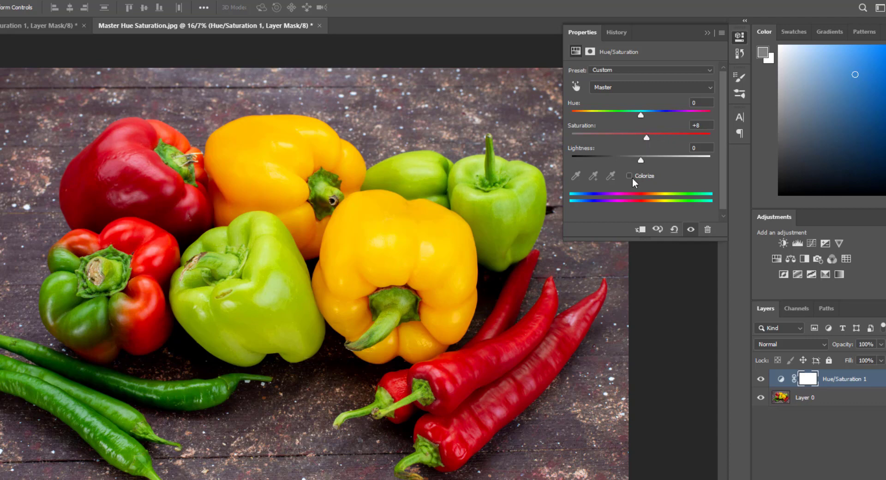
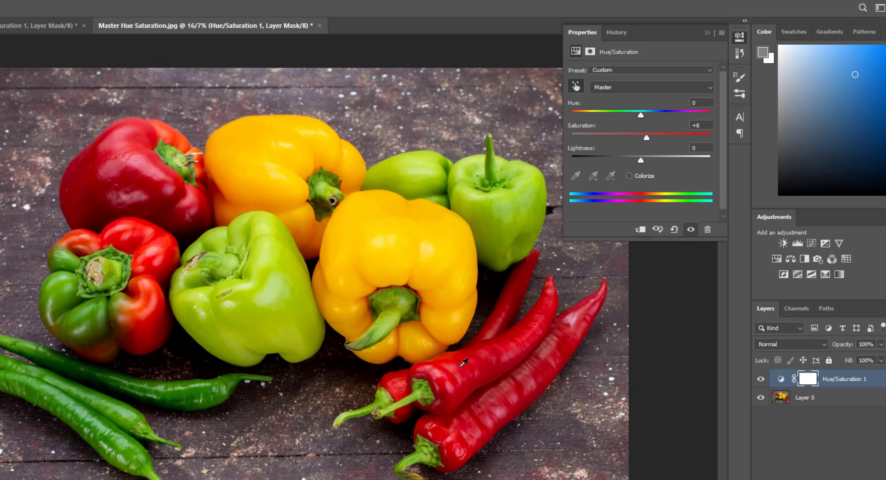
Target the Reds by sampling a red chili with the on-image adjustment tool, and return the color range to Master
left_click(463, 363)
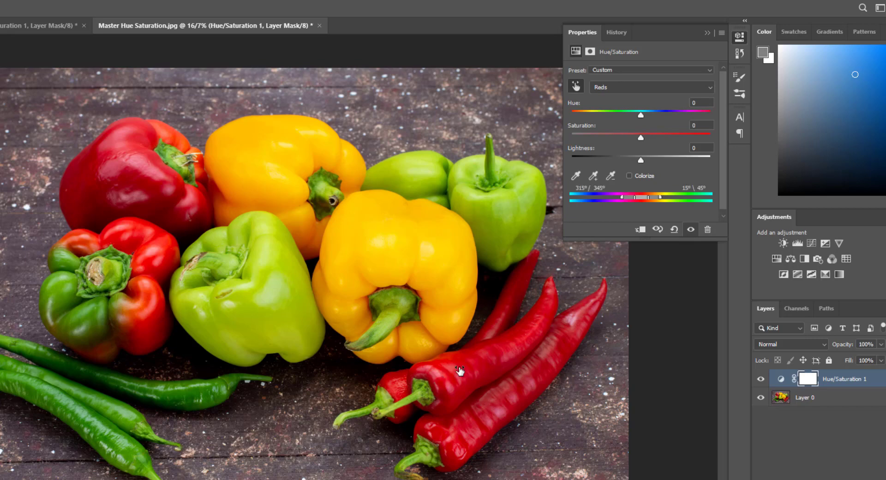
left_click(607, 86)
left_click(610, 92)
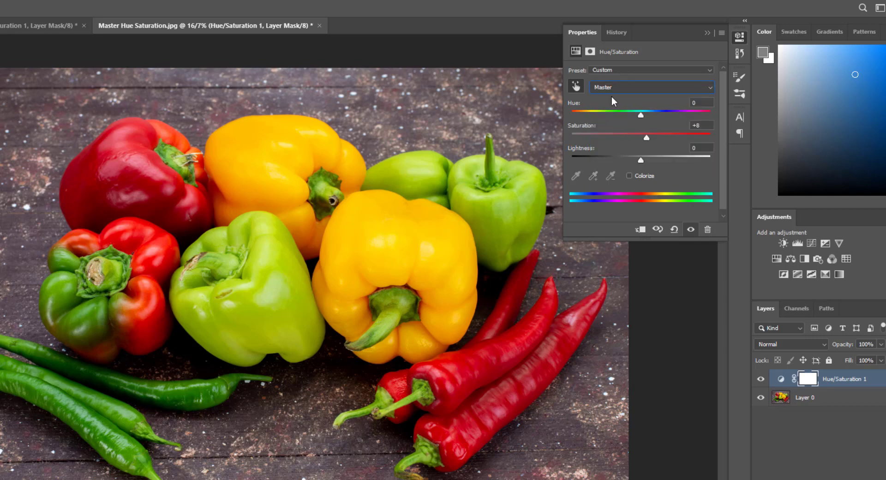
Turn off the on-image adjustment tool, select the photo layer through the chili, and reselect the Hue/Saturation layer
left_click(575, 88)
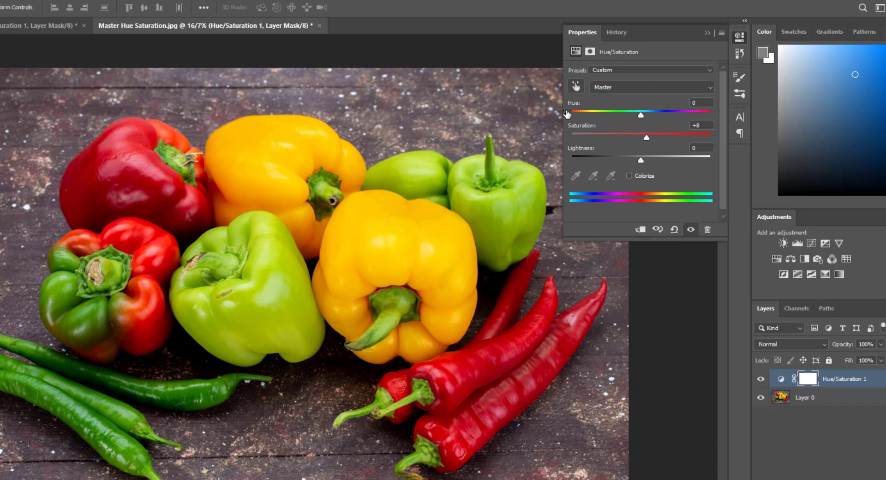
left_click(466, 368)
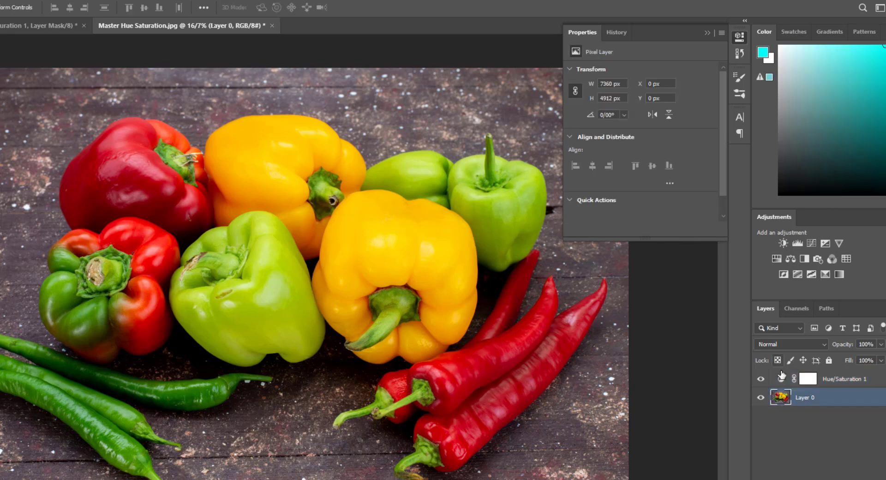
left_click(807, 379)
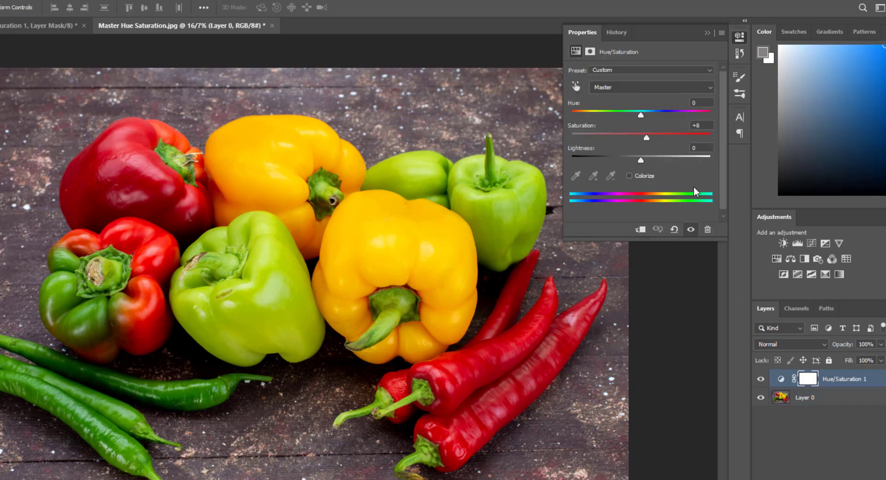
Sample a red chili with the on-image adjustment tool and try hue shifts of -49 and -123 on the Reds
left_click(576, 86)
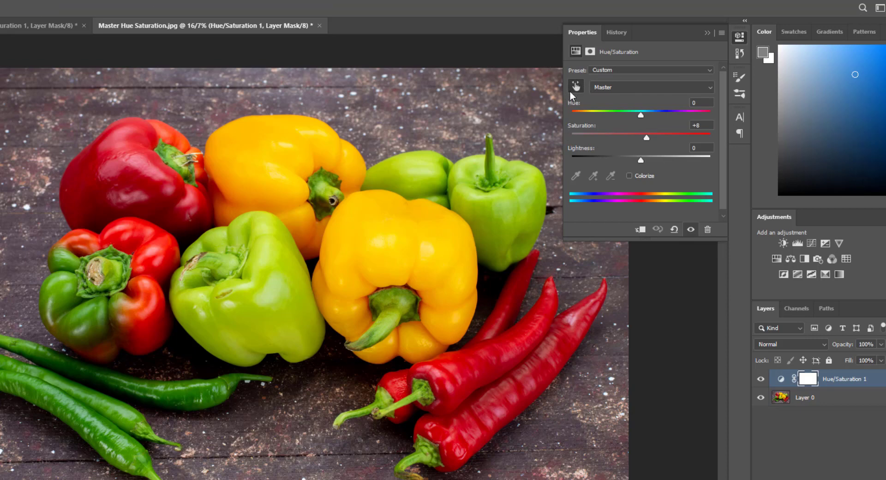
left_click(478, 363)
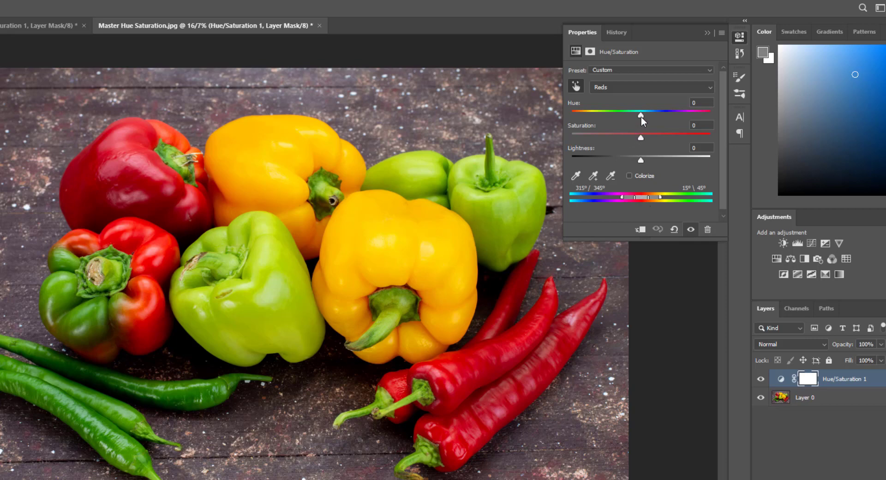
left_click_drag(641, 115, 611, 113)
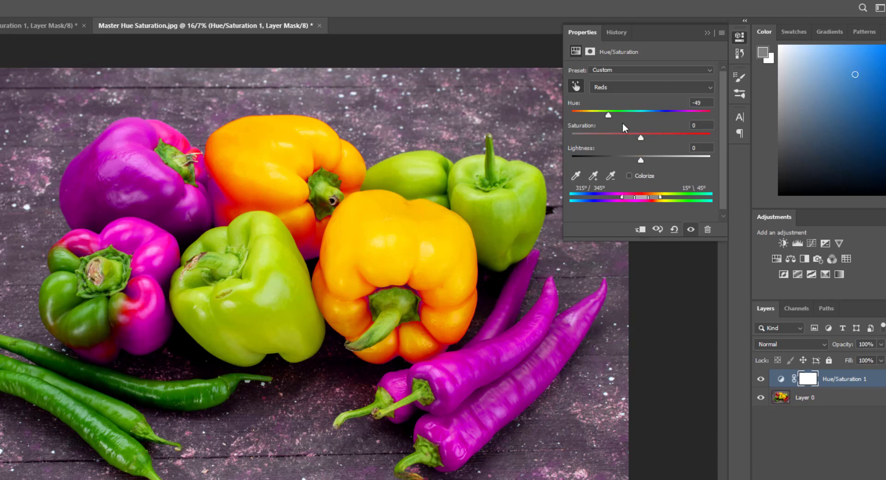
left_click_drag(605, 116, 588, 115)
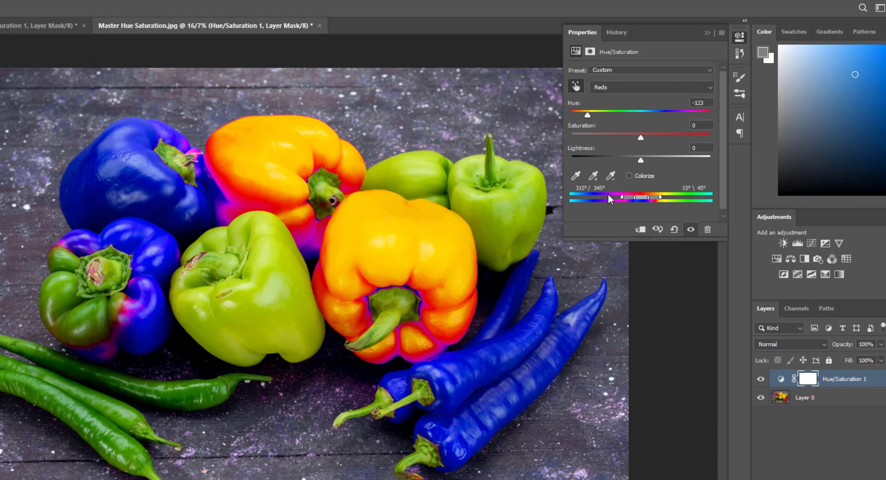
Try narrowing the lower end of the Reds range and reset the Hue/Saturation adjustment to its defaults
mouse_move(621, 197)
left_mouse_down()
mouse_move(585, 197)
mouse_move(625, 198)
left_mouse_up()
left_click(674, 231)
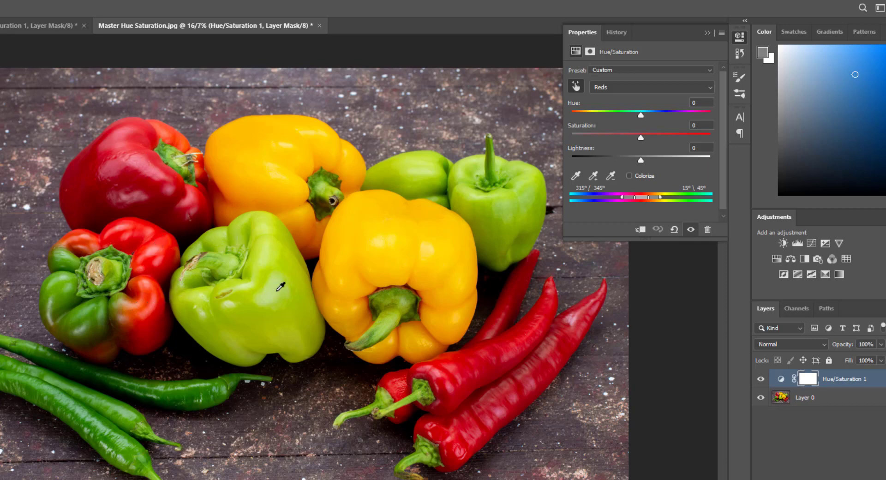
left_click(674, 229)
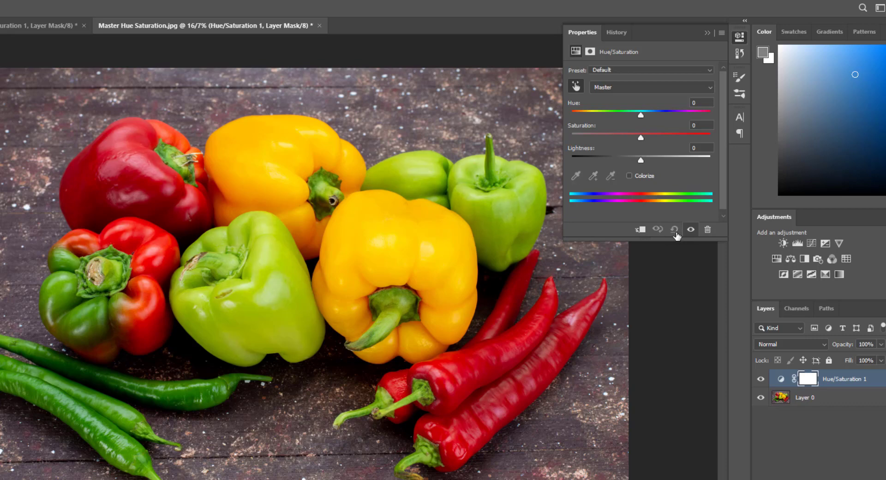
Target the Reds by sampling a red chili with the on-image adjustment tool, and set hue to +180 and saturation to +100
left_click(575, 86)
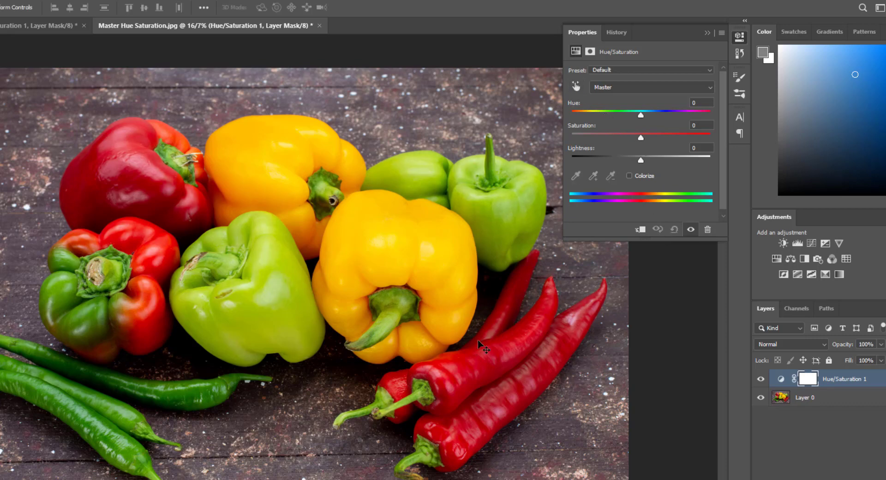
left_click(575, 86)
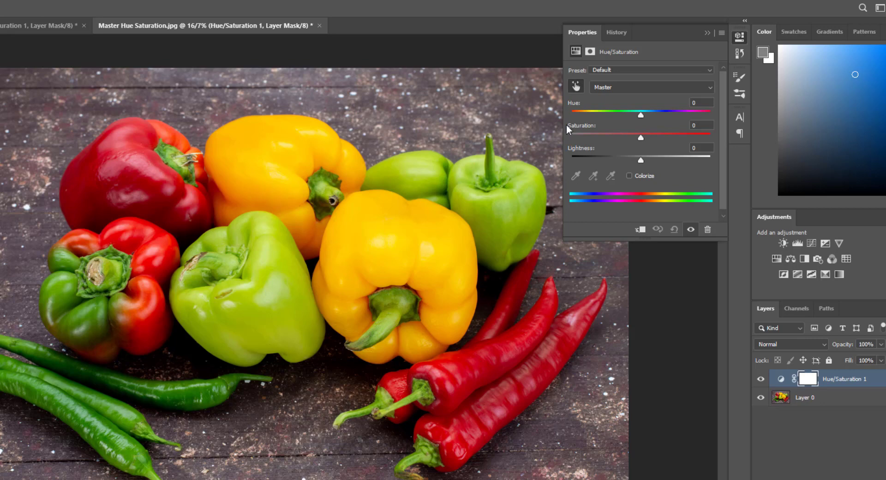
left_click(484, 360)
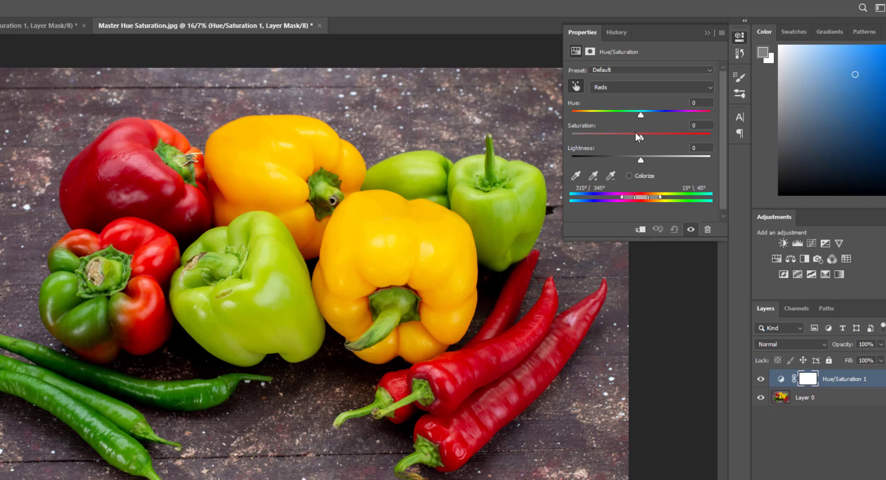
left_click_drag(641, 114, 737, 110)
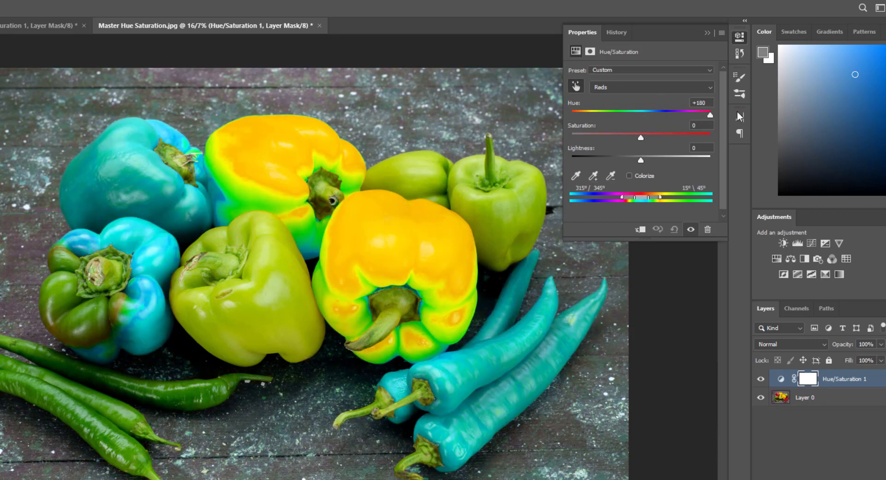
left_click_drag(641, 137, 743, 134)
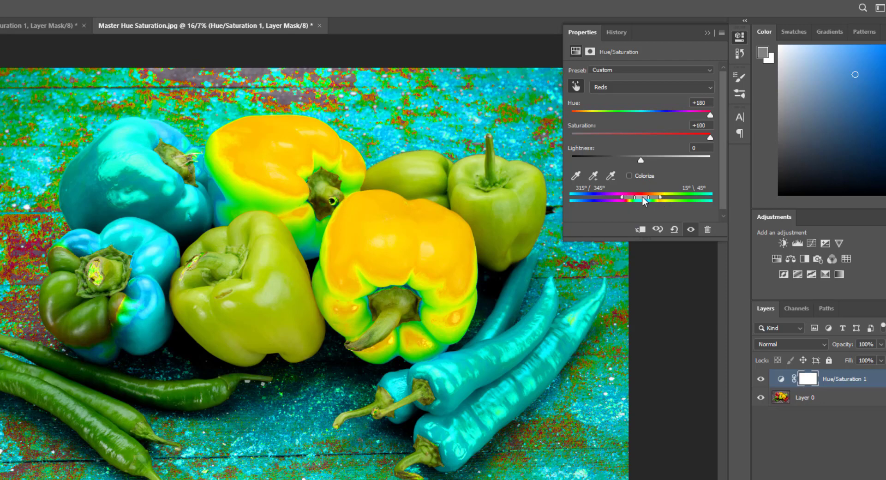
Shift the affected color range to the yellows and back to the reds, narrowing it to 319°/332° and 10°\20°
left_click_drag(642, 197, 666, 194)
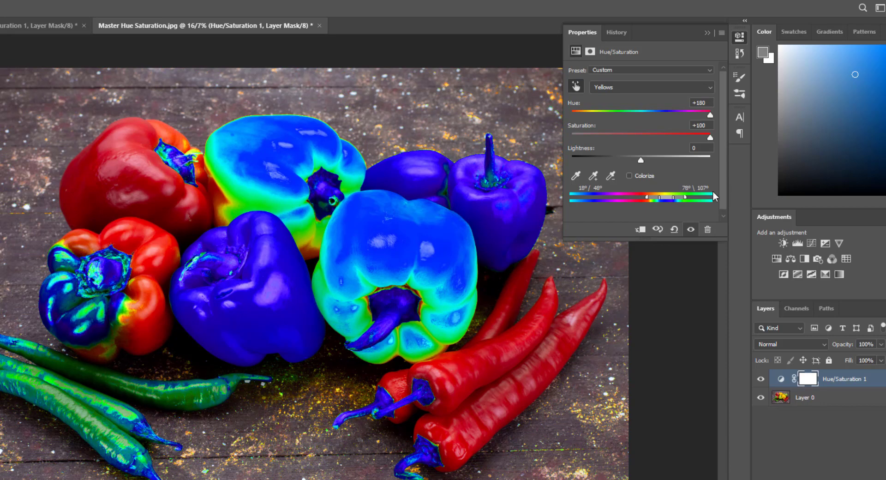
left_click_drag(667, 198, 637, 199)
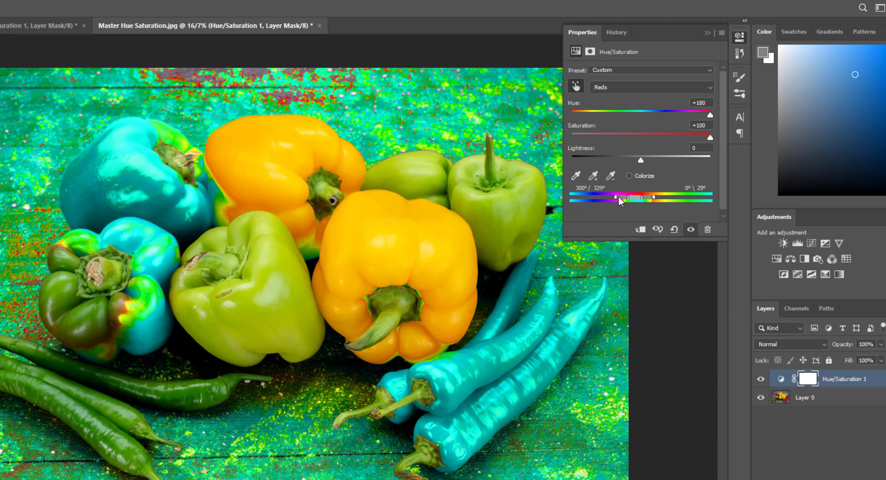
left_click_drag(618, 197, 645, 196)
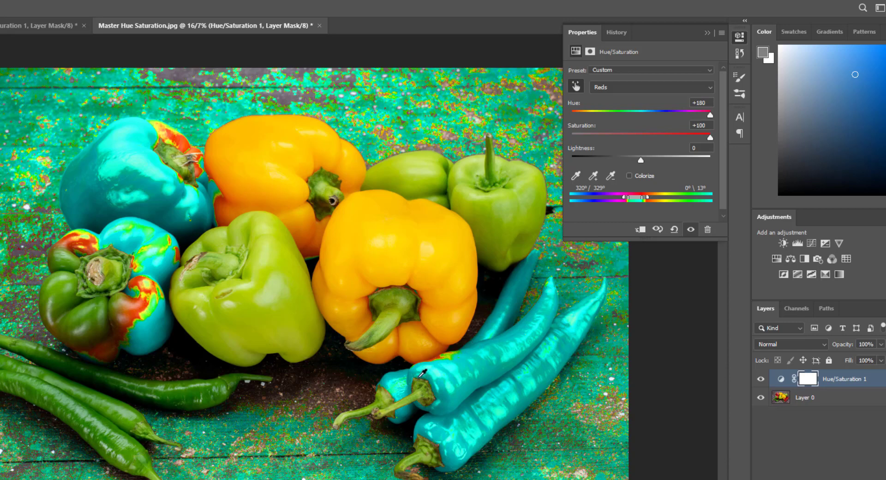
mouse_move(641, 198)
left_mouse_down()
mouse_move(633, 198)
mouse_move(649, 195)
mouse_move(625, 196)
mouse_move(649, 197)
left_mouse_up()
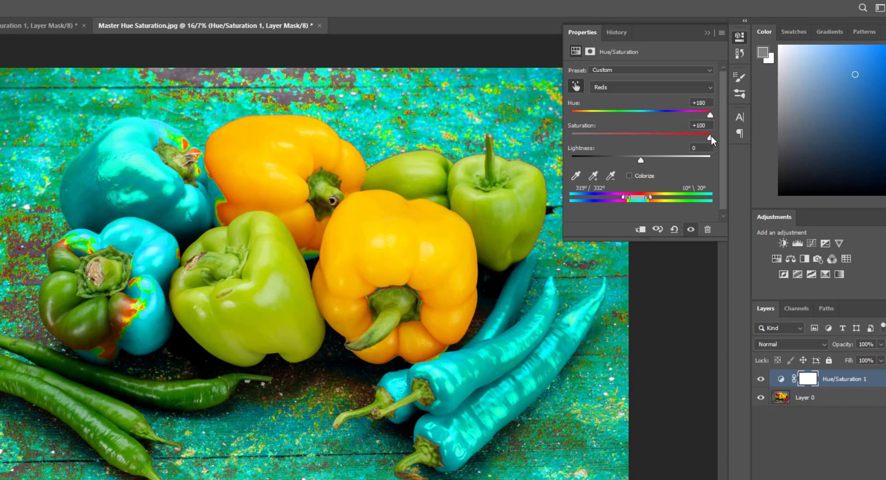
Set the Reds saturation to 0 and shift their hue to -61 and on to -131 for blue peppers
left_click(698, 125)
type("0")
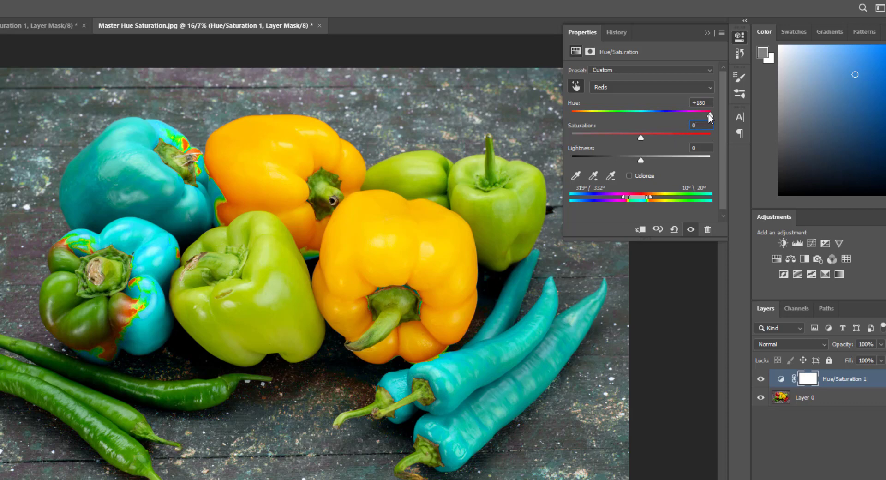
left_click_drag(708, 114, 606, 115)
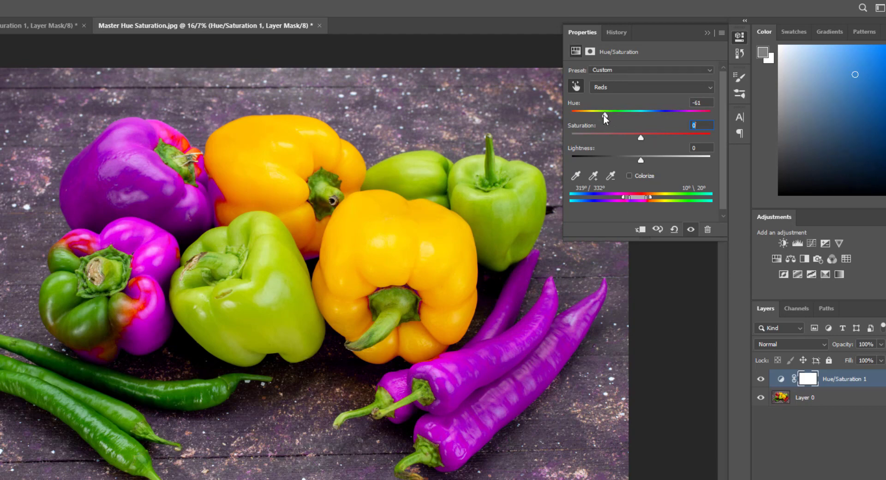
left_click_drag(604, 114, 585, 114)
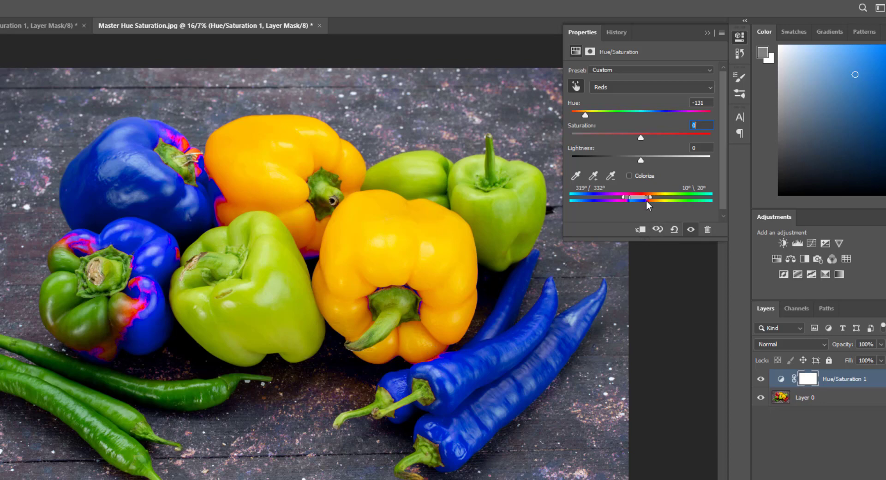
Widen the Reds range to 306°/322° and 21°\32°, and set the hue to -35 for magenta peppers
left_click_drag(650, 196, 649, 195)
left_click_drag(618, 193, 623, 198)
mouse_move(650, 198)
left_mouse_down()
mouse_move(671, 198)
mouse_move(652, 195)
mouse_move(651, 203)
mouse_move(653, 195)
left_mouse_up()
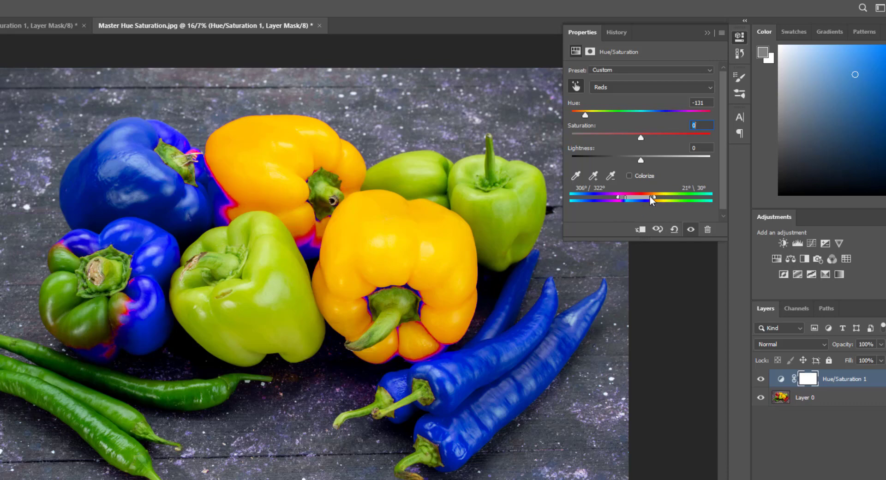
left_click_drag(650, 196, 649, 195)
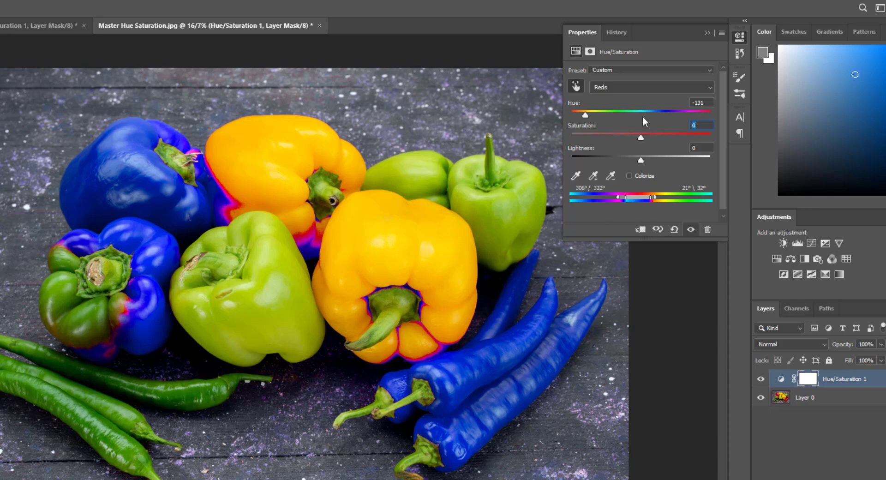
left_click_drag(589, 115, 620, 116)
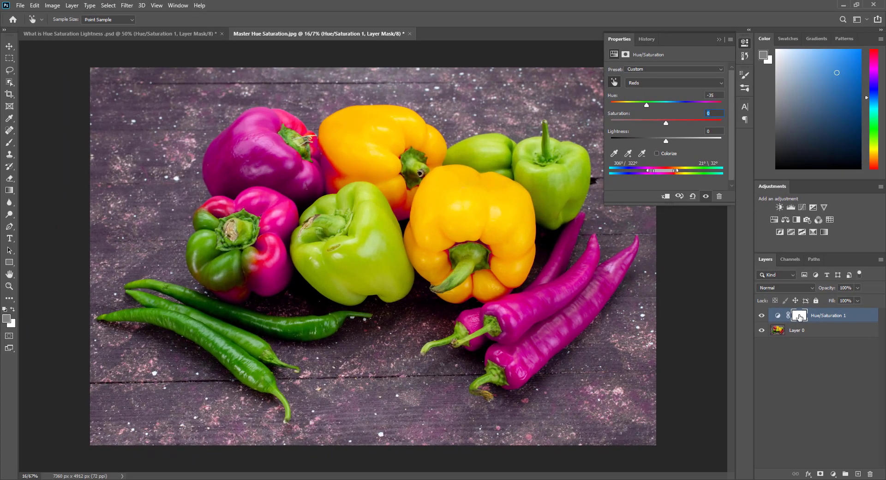
Select the adjustment's layer mask and paint it with a black brush over the lower part of the front yellow pepper
left_click(803, 364)
key("d")
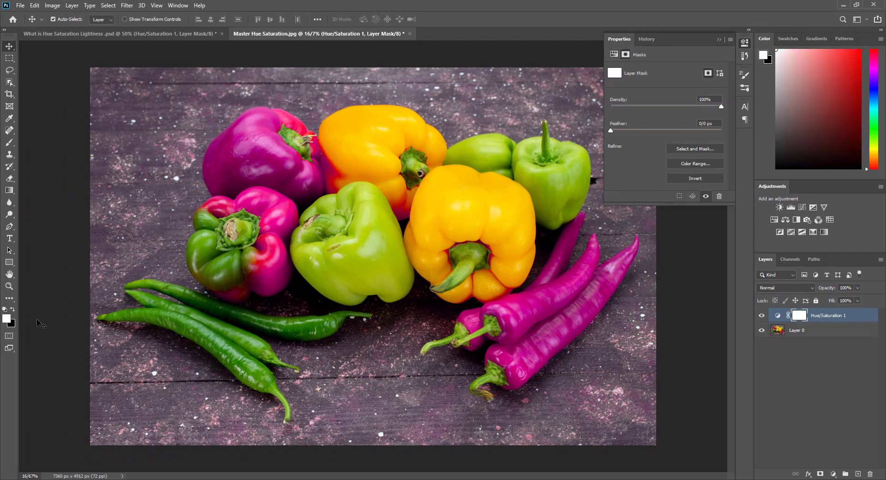
left_click(13, 309)
key("b")
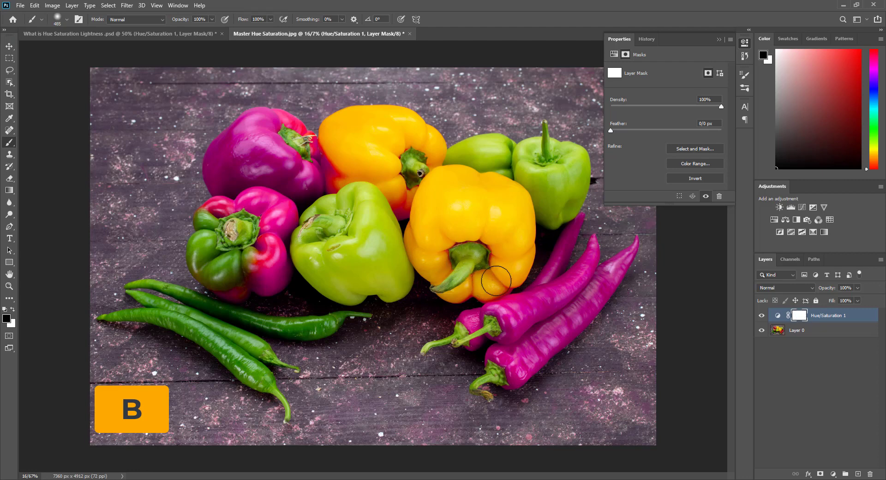
left_click(475, 278)
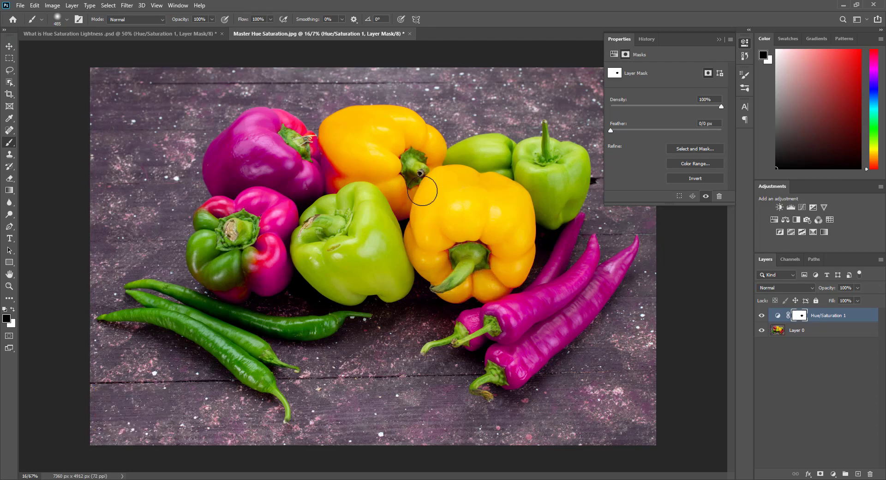
Paint the layer mask black over the lower part of the rear yellow pepper
mouse_move(384, 163)
left_mouse_down()
mouse_move(341, 147)
mouse_move(343, 166)
mouse_move(334, 139)
mouse_move(346, 174)
left_mouse_up()
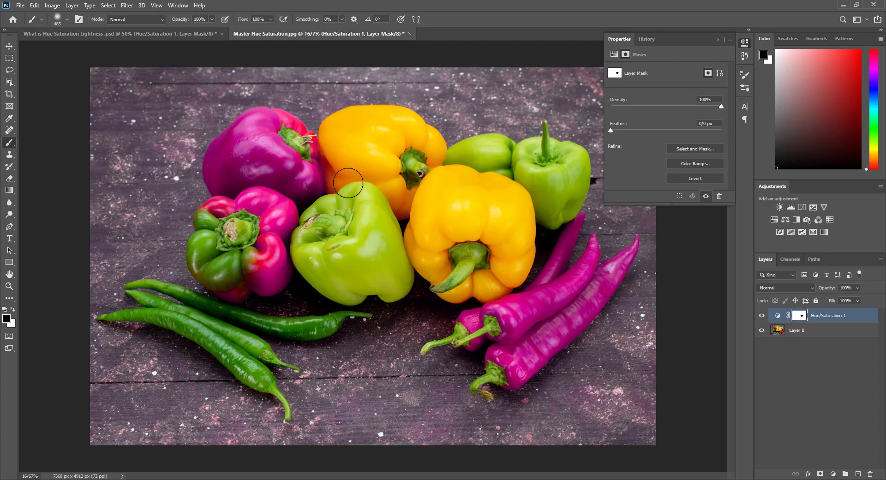
Shift the Master hue to -90 and disable the adjustment's layer mask to compare the unmasked effect
left_click(778, 315)
left_click_drag(665, 105, 630, 105)
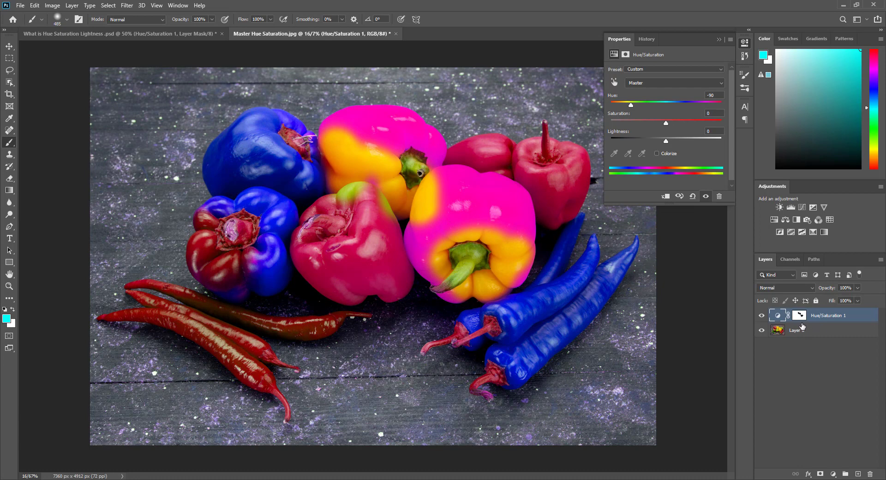
right_click(798, 317)
left_click(804, 323)
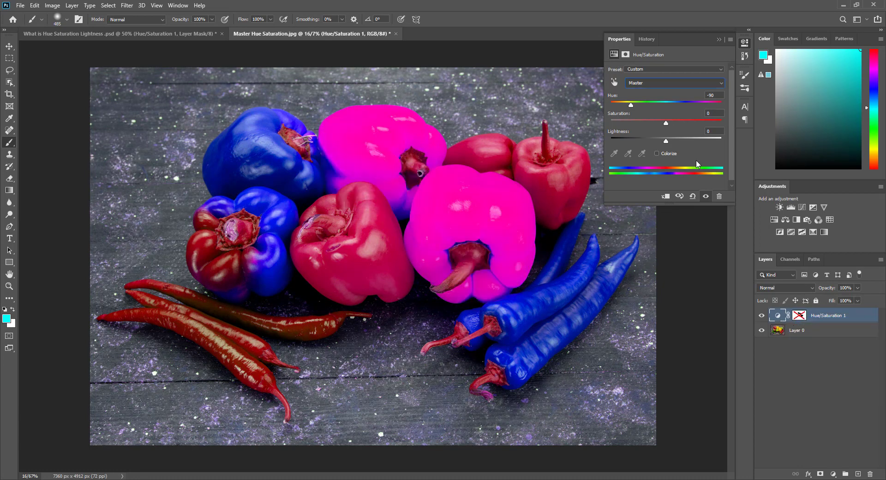
left_click(797, 330)
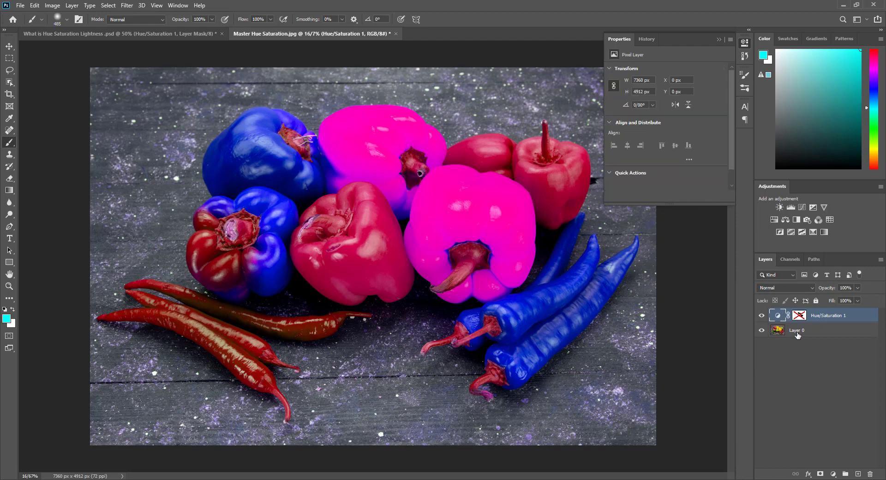
left_click(816, 317)
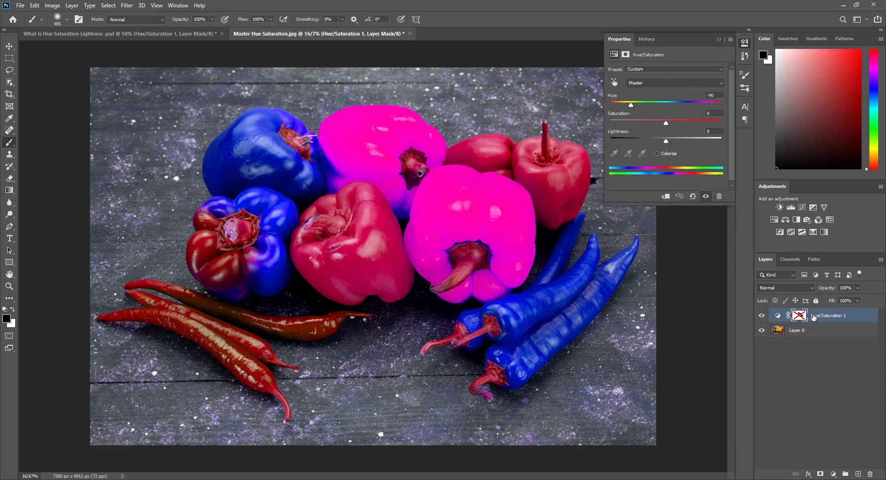
left_click(638, 84)
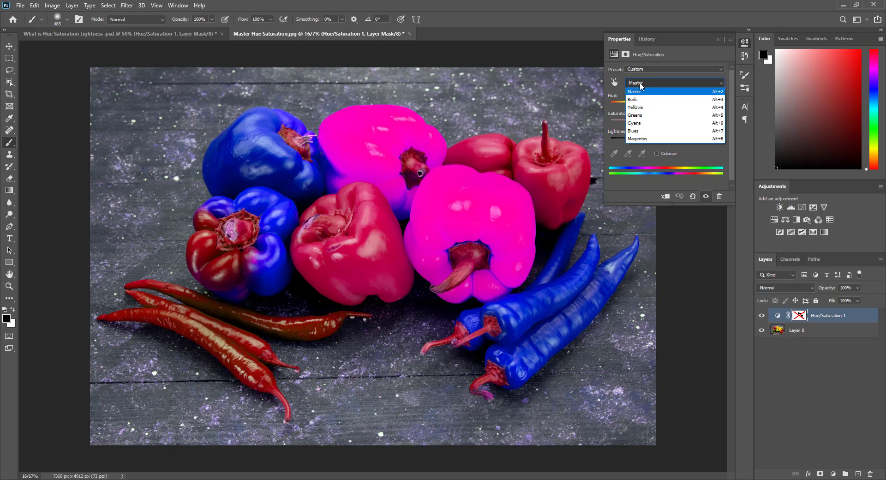
left_click(621, 98)
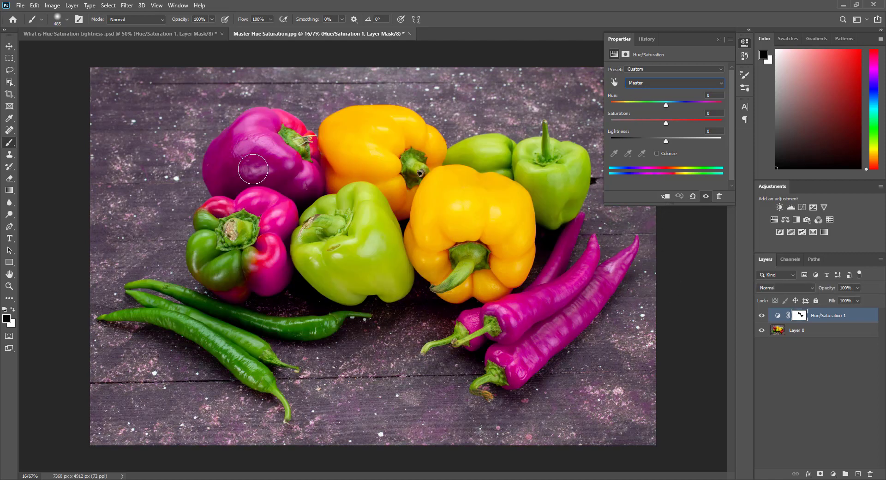
Switch the adjustment to the Reds range and shift its hue to +19 for orange-red peppers
left_click(641, 84)
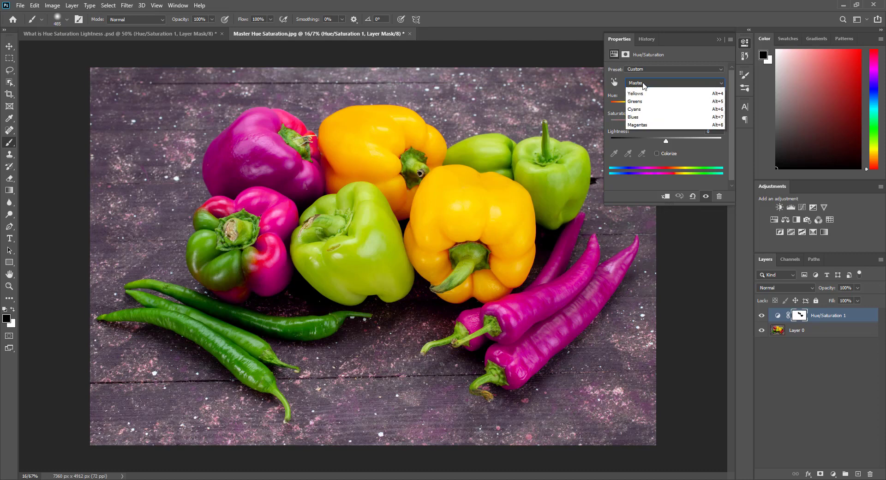
left_click(640, 93)
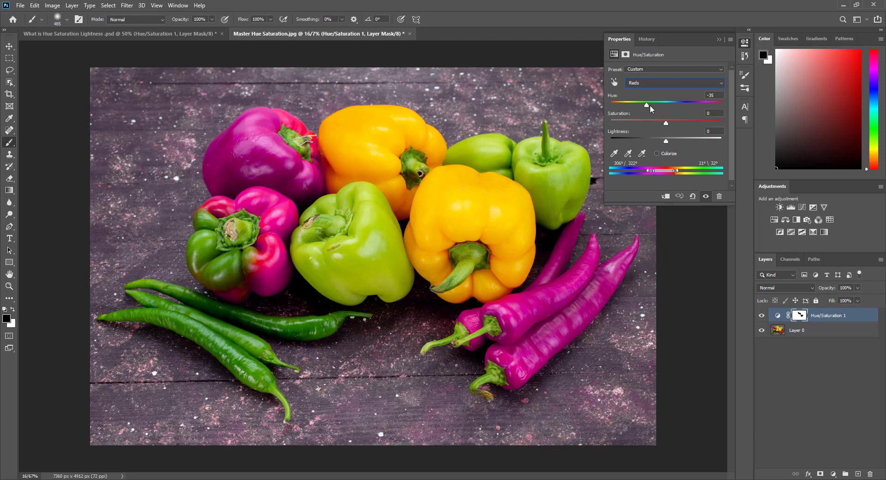
left_click_drag(649, 104, 676, 106)
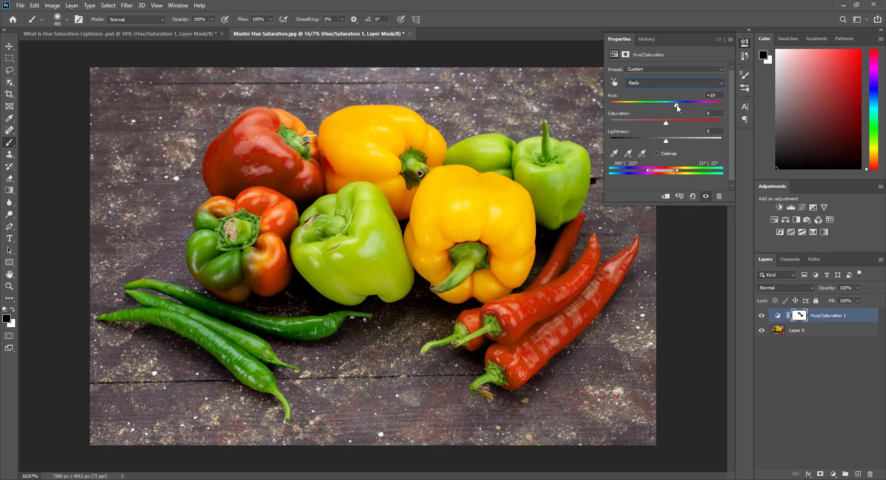
Switch between Layer 0 and the Hue/Saturation adjustment, return to the Reds range and shift its hue to -57
left_click(805, 331)
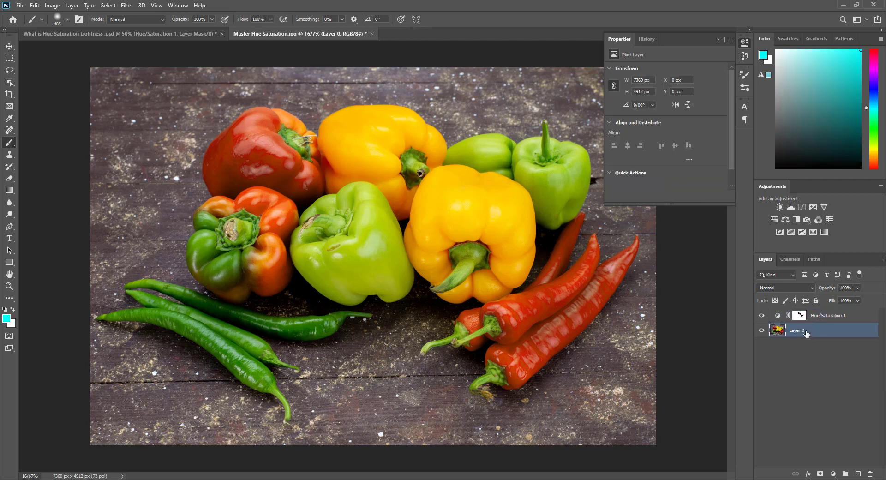
left_click(819, 317)
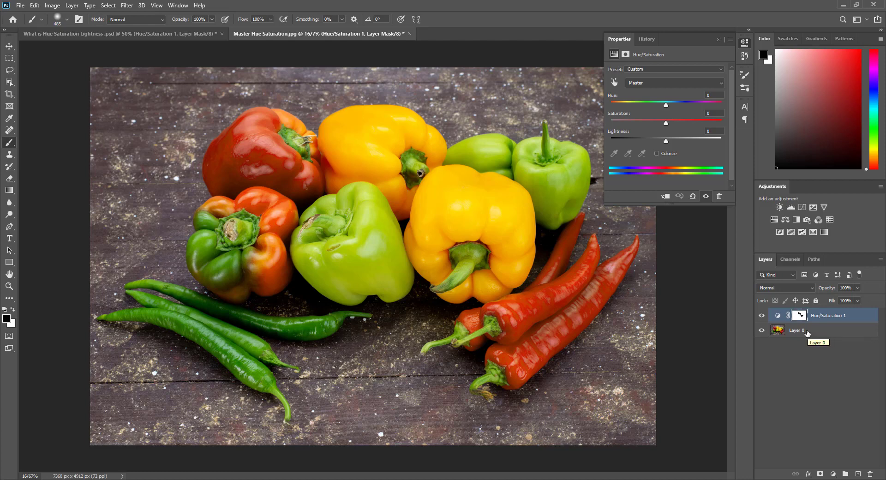
left_click(802, 331)
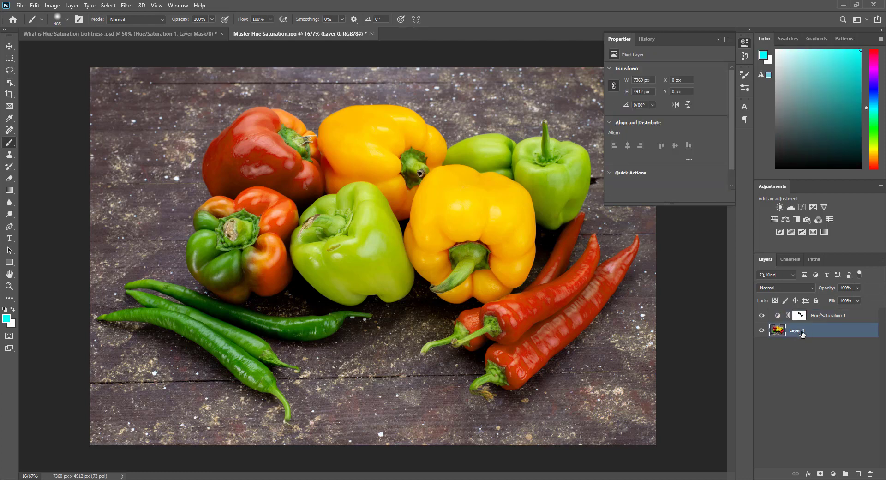
left_click(822, 318)
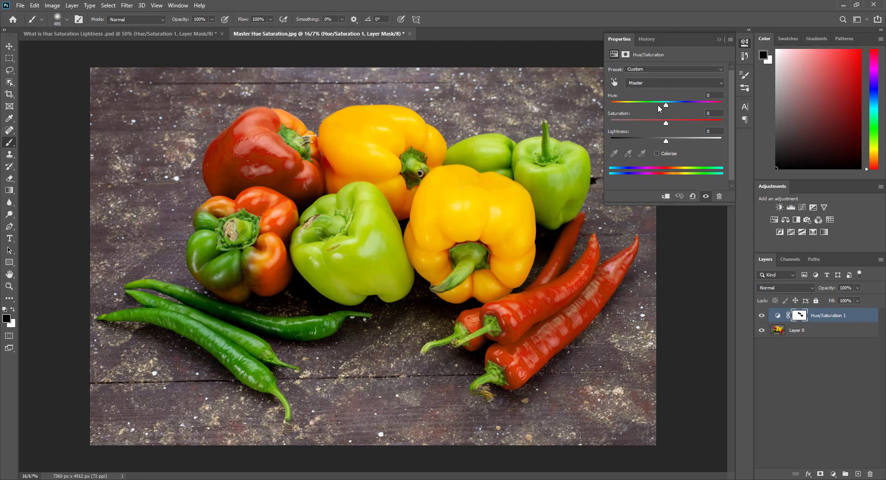
left_click(652, 83)
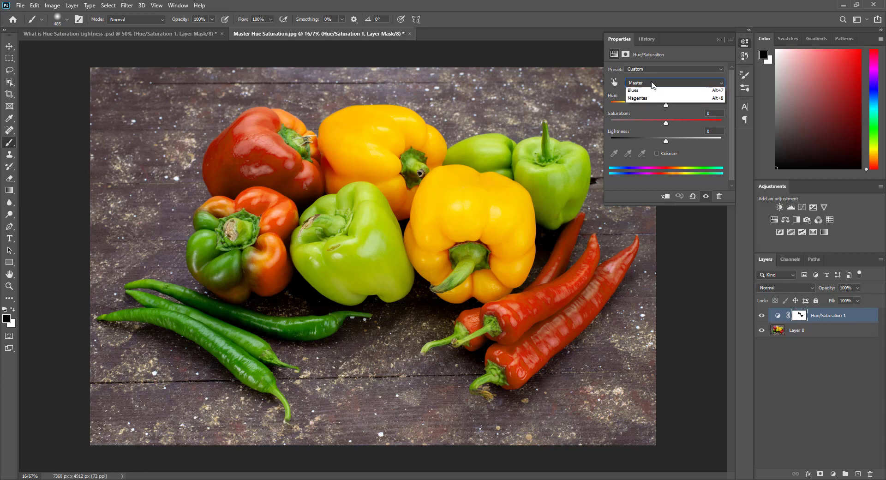
left_click(646, 98)
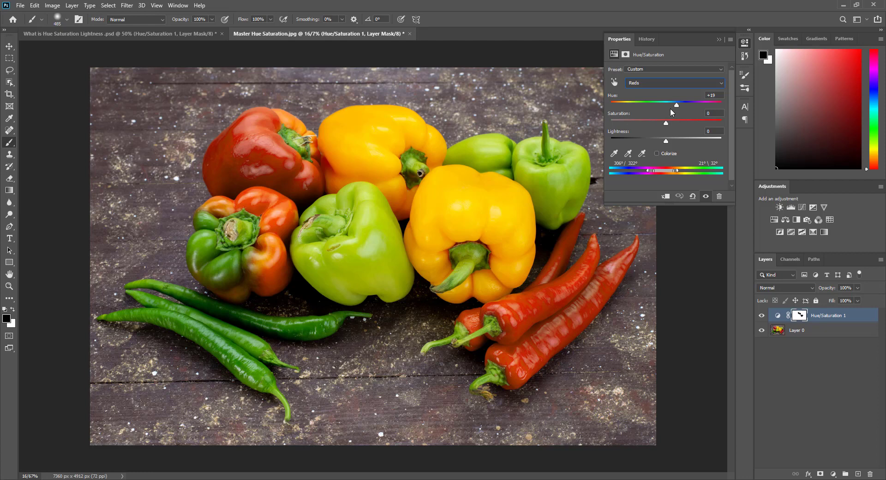
left_click_drag(676, 105, 638, 105)
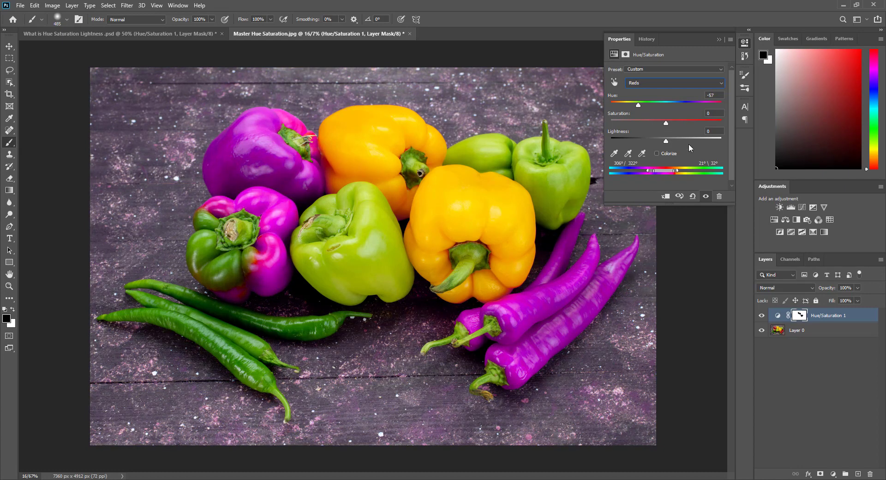
Reset the Hue/Saturation adjustment to its defaults, and undo the reset and the earlier Reds hue change
left_click(693, 197)
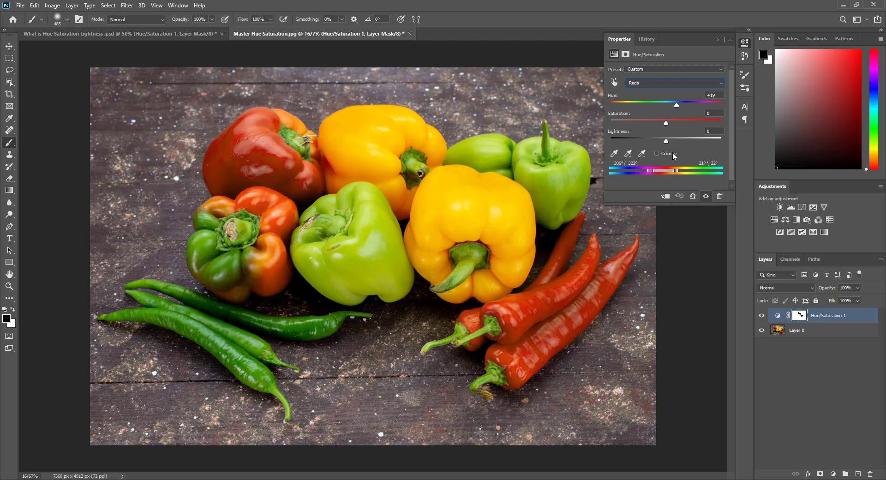
left_click(691, 197)
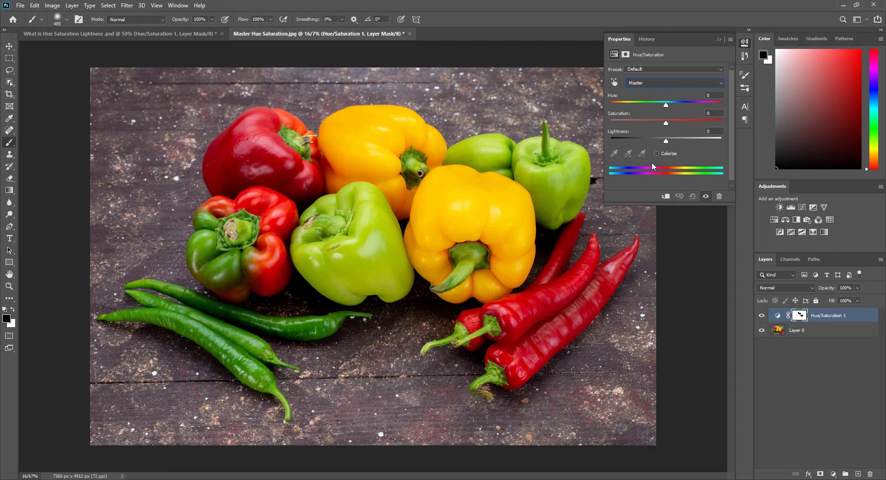
key("ctrl+z")
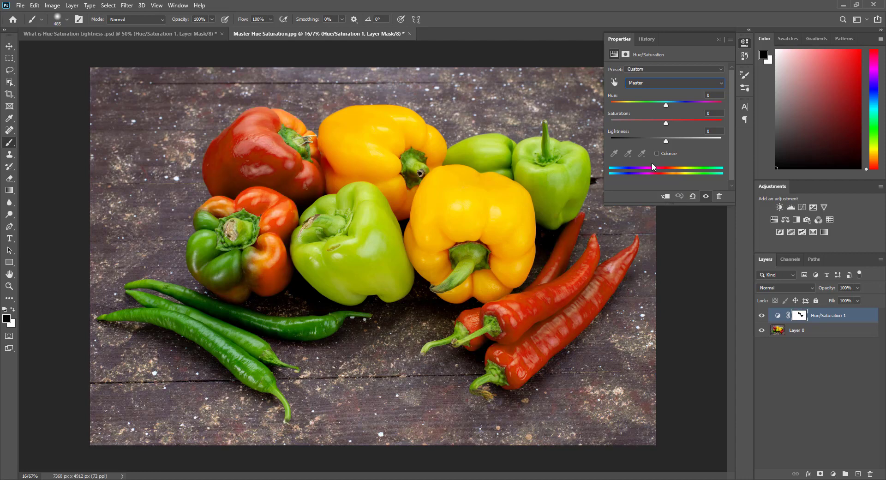
key("ctrl+z")
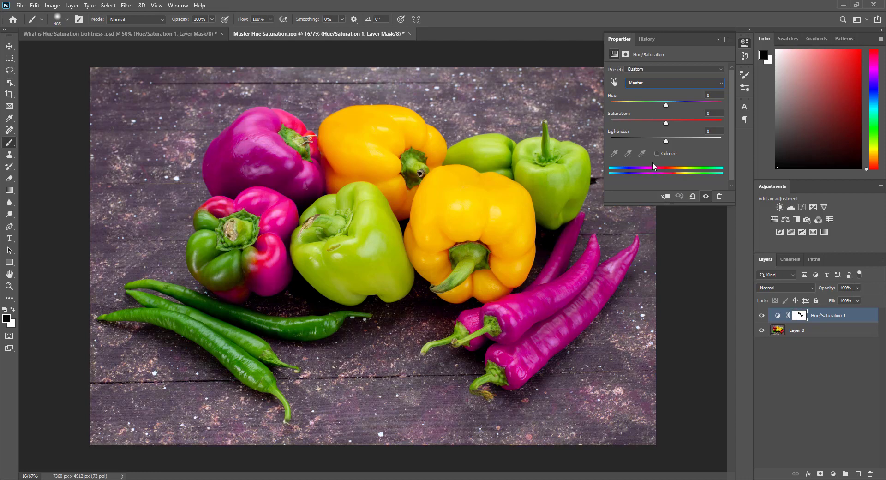
Compare the Reds and Master ranges, raise the Master lightness to about +60 and set it back to 0
left_click(651, 83)
left_click(651, 92)
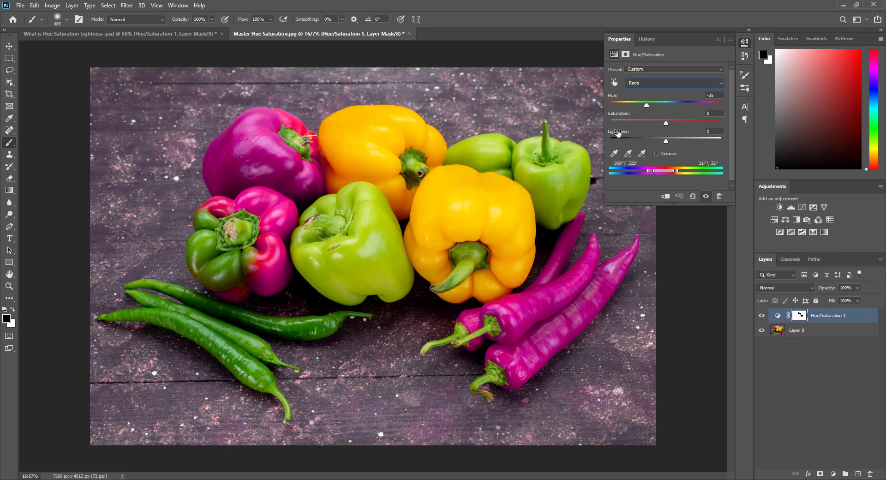
left_click(639, 82)
left_click(640, 91)
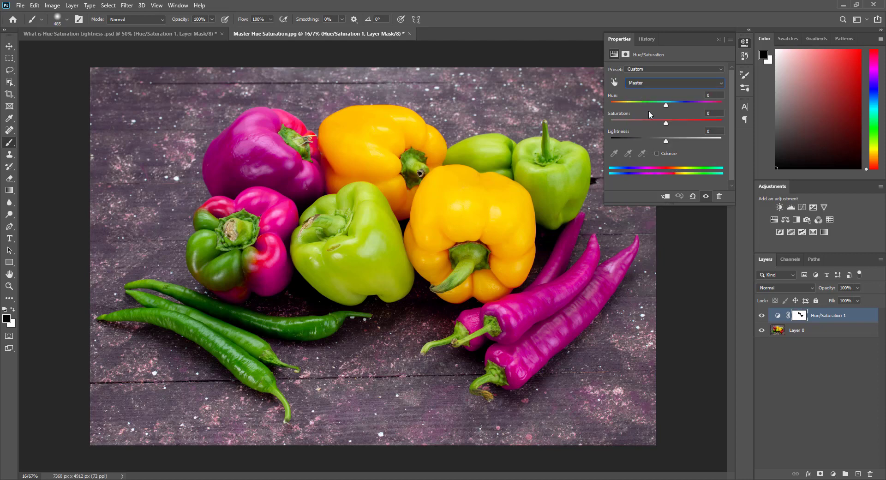
left_click_drag(666, 142, 698, 139)
double_click(712, 130)
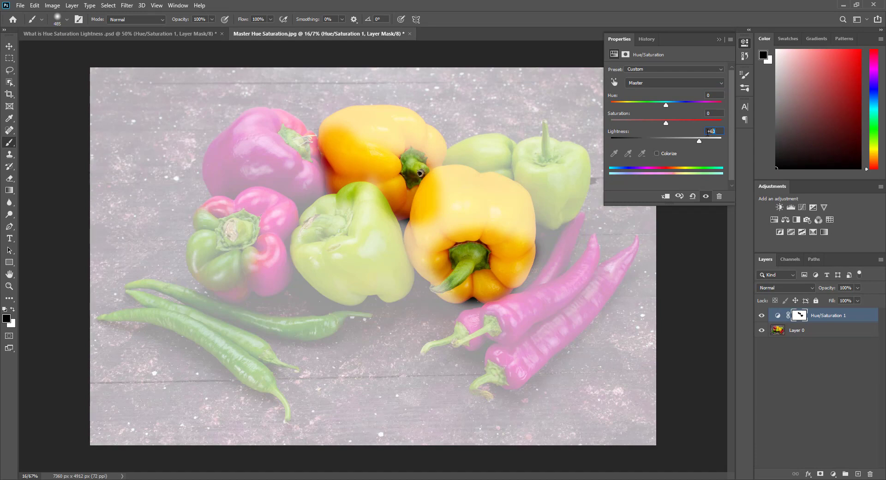
type("0")
key("Return")
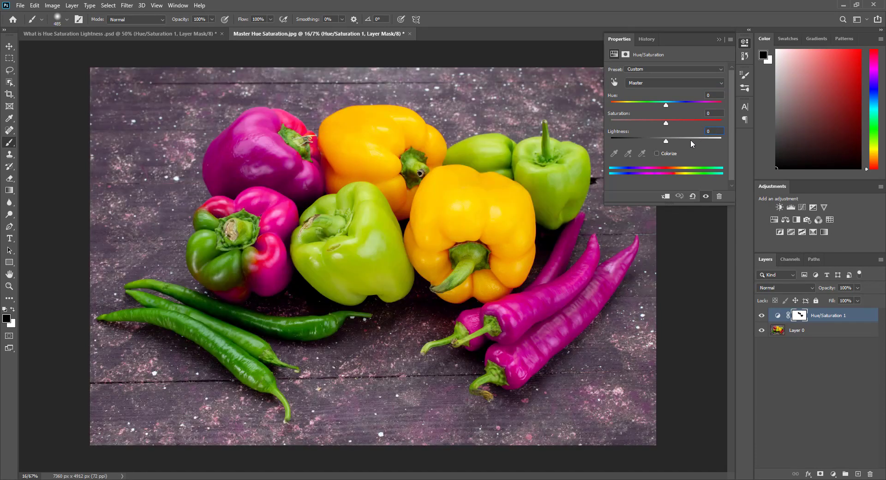
In the Reds range, lower the lightness to -64, raise it to +98 for white peppers and reduce it to -57
left_click(655, 83)
left_click(650, 94)
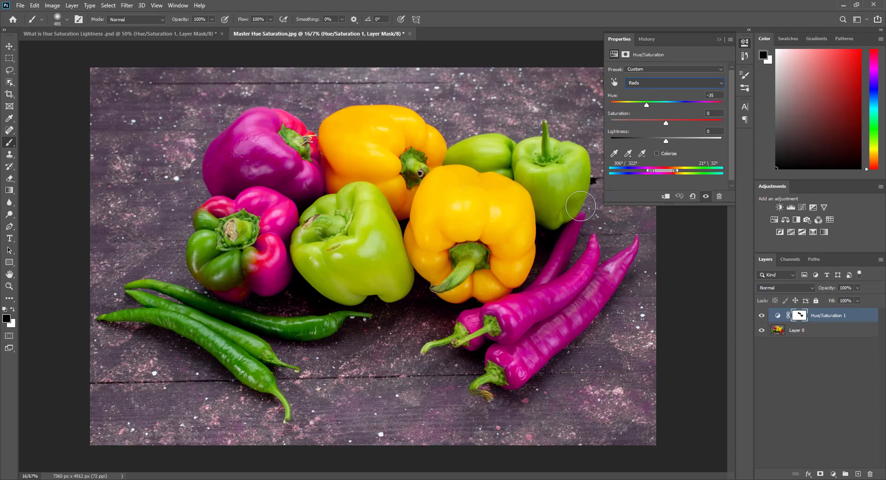
left_click_drag(665, 142, 630, 138)
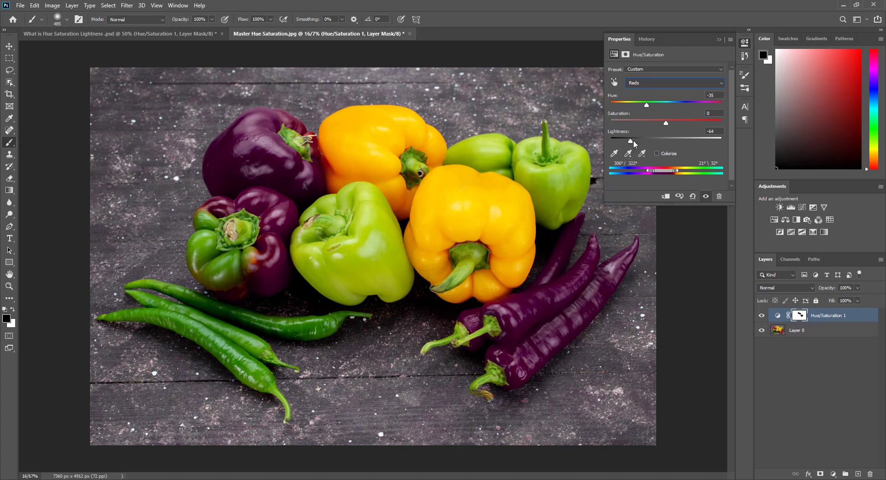
left_click_drag(633, 139, 740, 137)
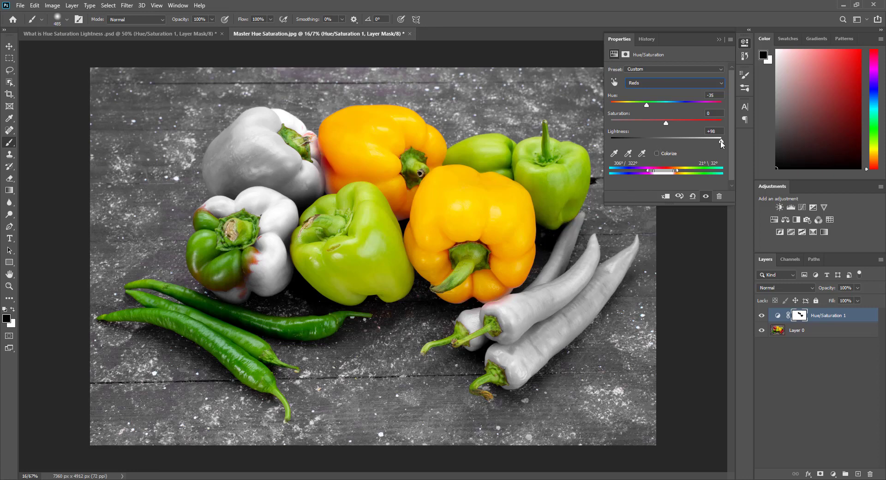
left_click_drag(721, 141, 635, 146)
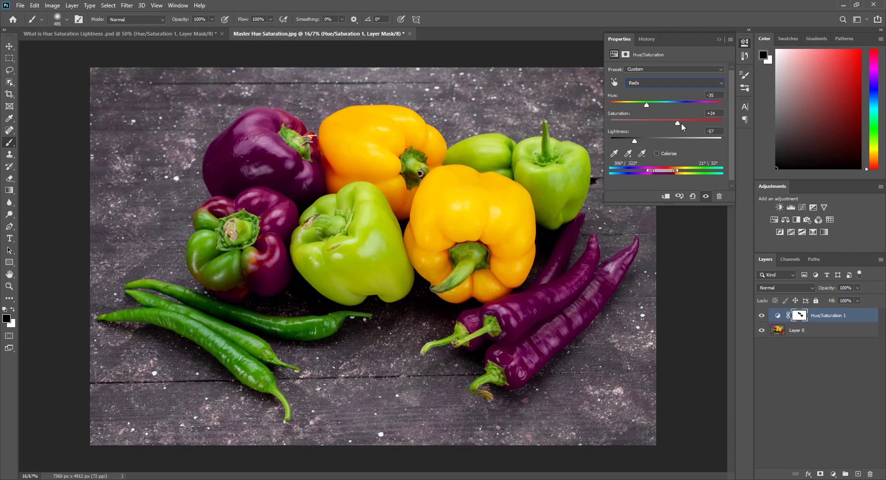
Set the Reds hue to +143 and saturation to -23, and take the lightness to +10 and down to -92 for near-black peppers
left_click_drag(695, 123, 715, 108)
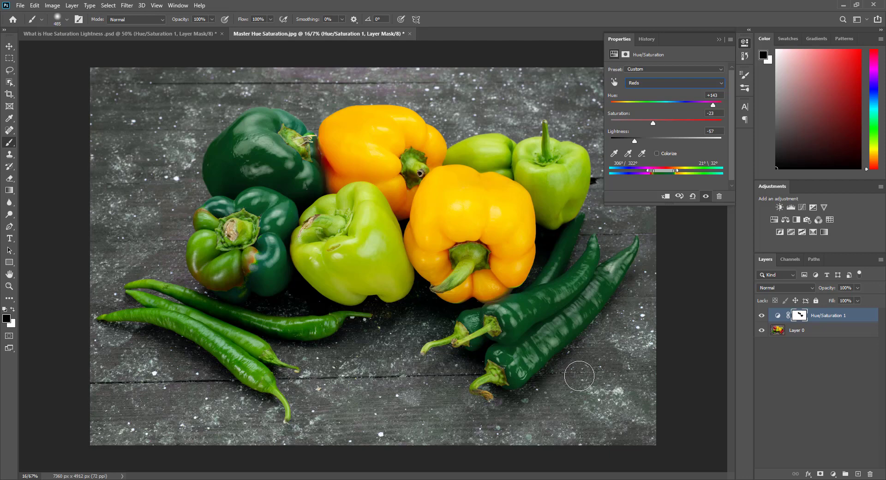
left_click_drag(635, 143, 672, 142)
left_click(657, 85)
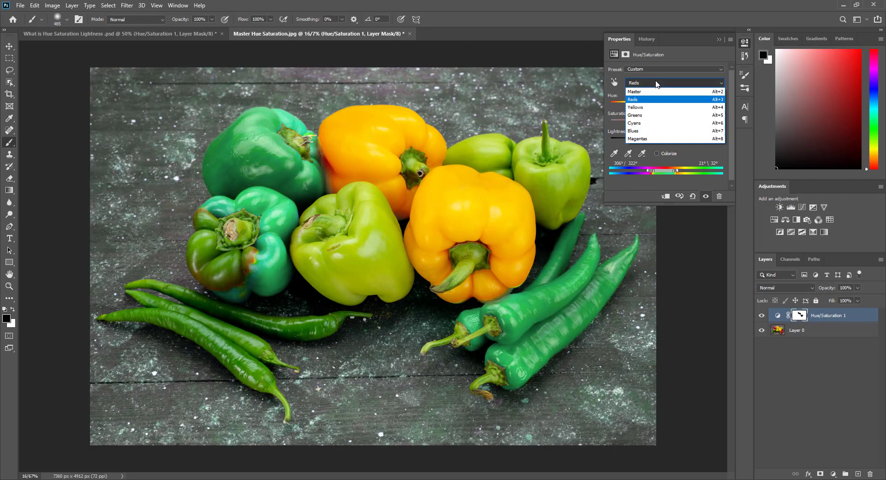
left_click(653, 100)
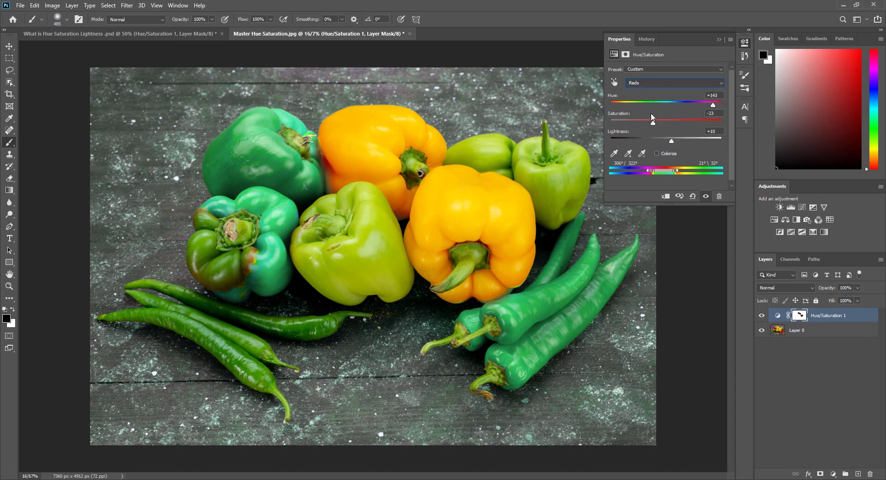
left_click_drag(672, 142, 615, 141)
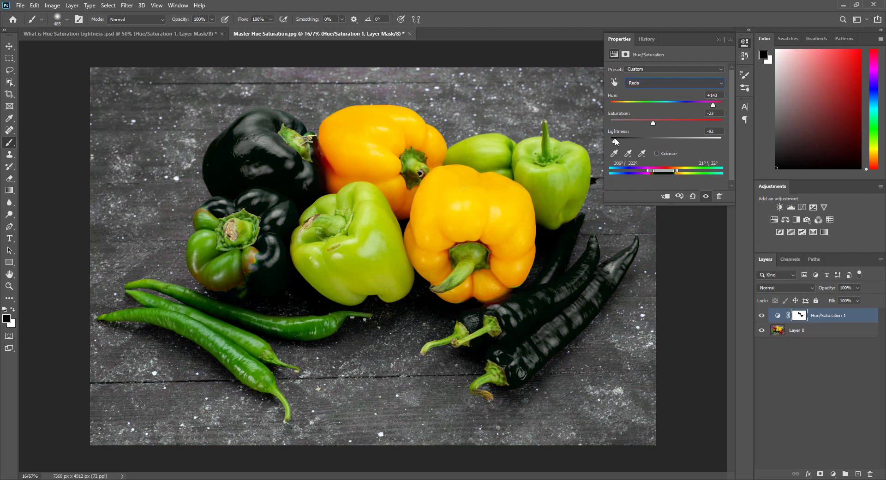